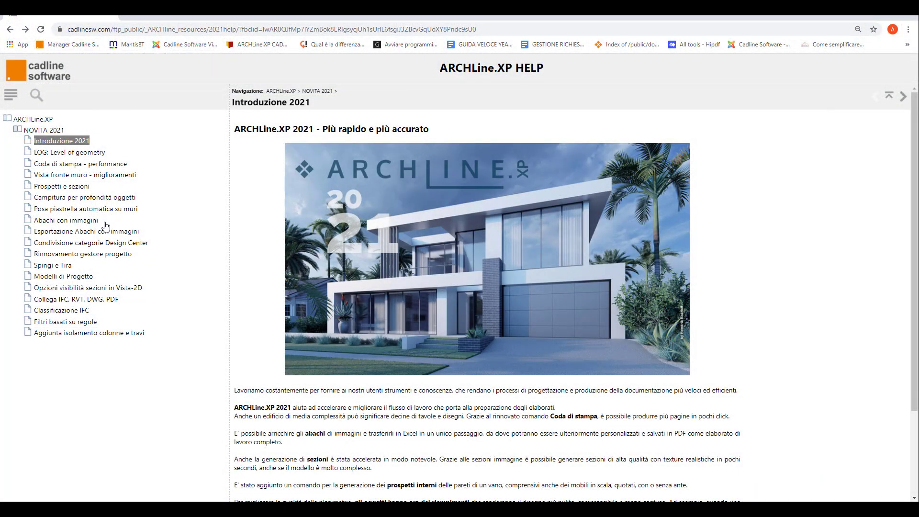
# Open the Modelli di Progetto help topic, and create a new project in ARCHLine.XP, accepting its default project information.
pyautogui.click(54, 278)
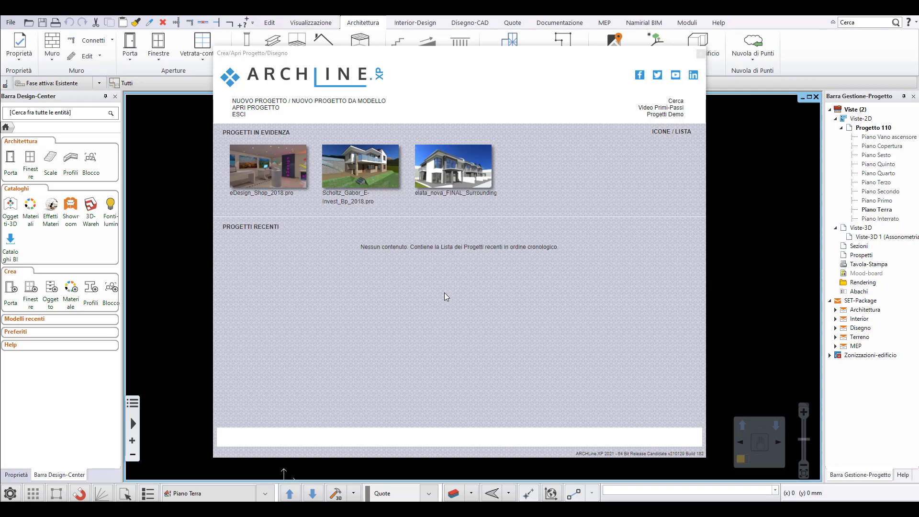
pyautogui.click(275, 101)
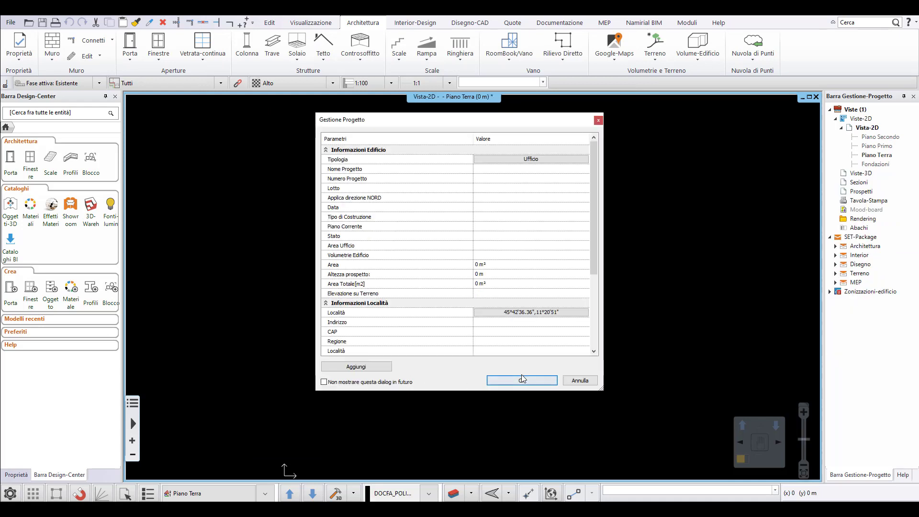
pyautogui.click(522, 381)
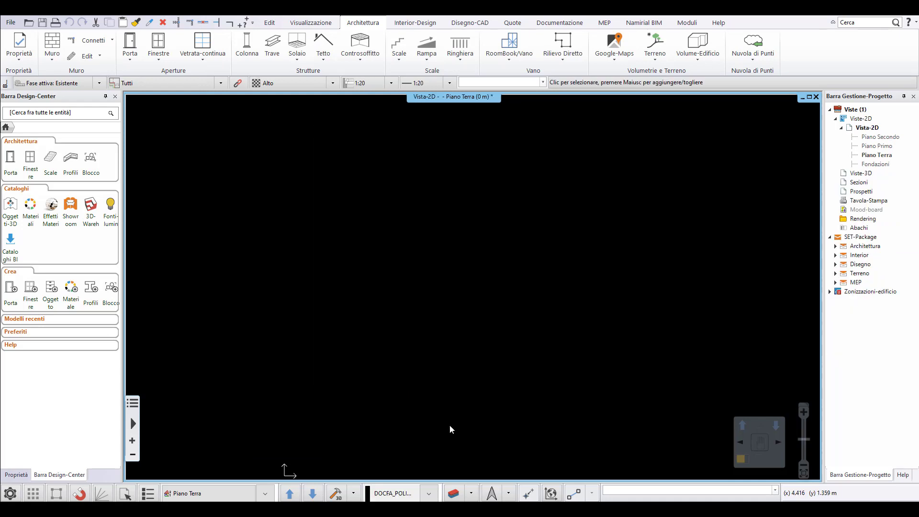
# Delete the Piano Primo, Piano Secondo and Fondazioni floors from the project's floor list, keeping only Piano Terra.
pyautogui.click(201, 493)
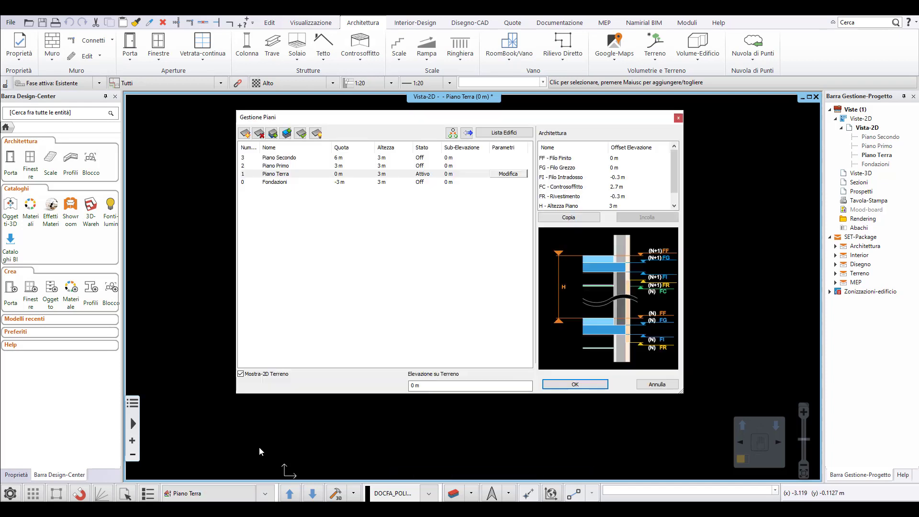
pyautogui.click(284, 165)
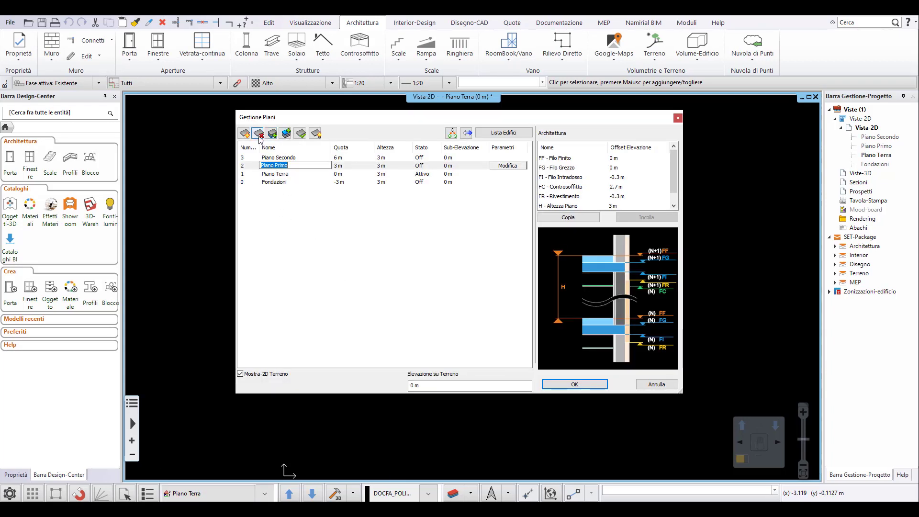
pyautogui.click(259, 133)
pyautogui.press('Return')
pyautogui.click(258, 133)
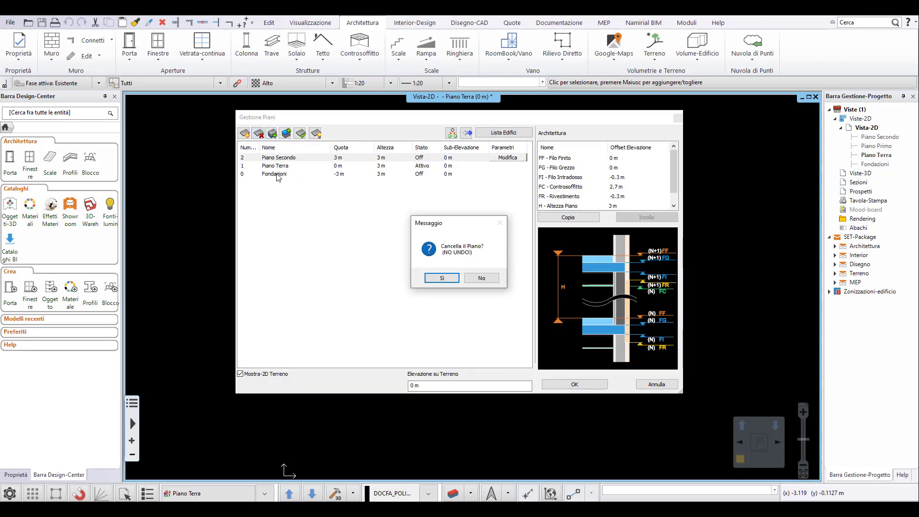
pyautogui.press('Return')
pyautogui.click(258, 133)
pyautogui.press('Return')
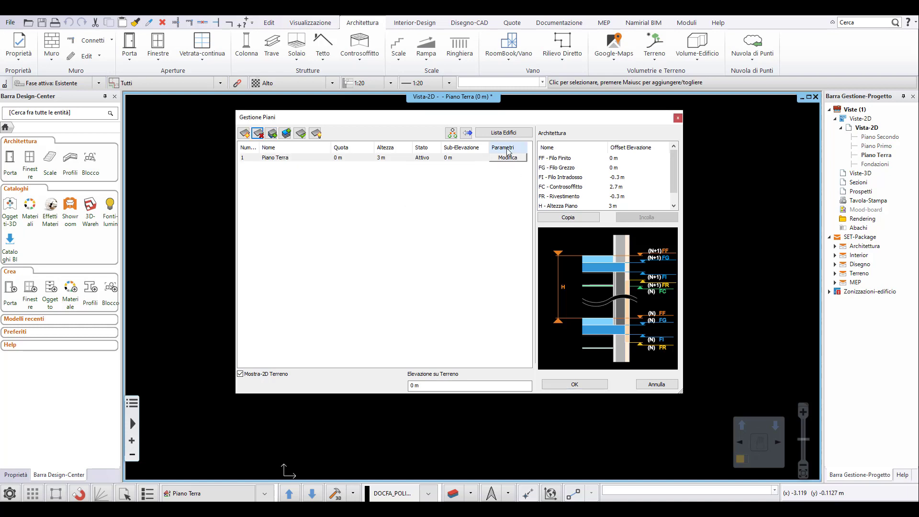
pyautogui.click(504, 133)
pyautogui.click(527, 359)
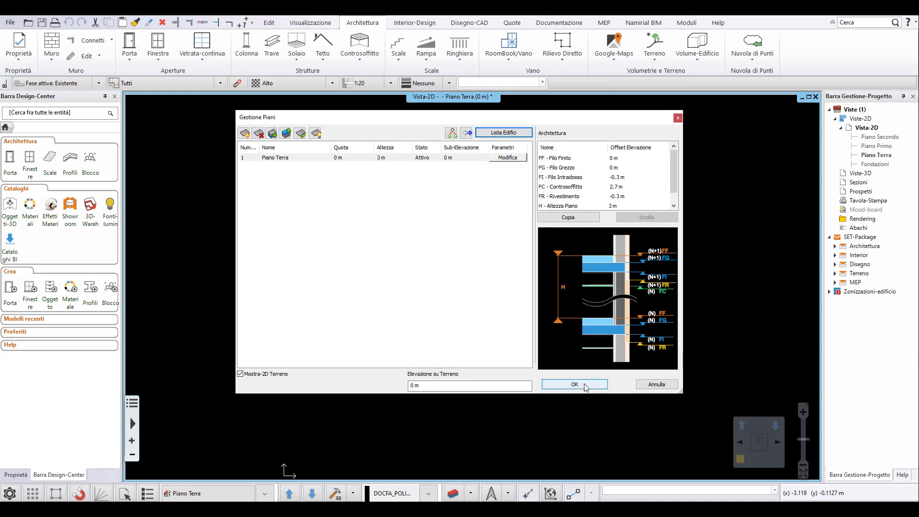
pyautogui.click(575, 385)
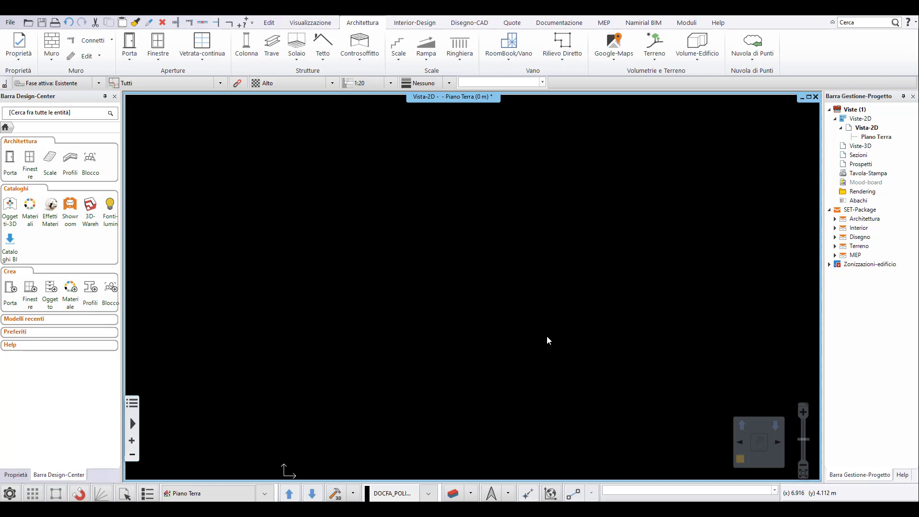
# Add two new layer filters in the layer manager and rename the second one as Modellazione.
pyautogui.click(452, 493)
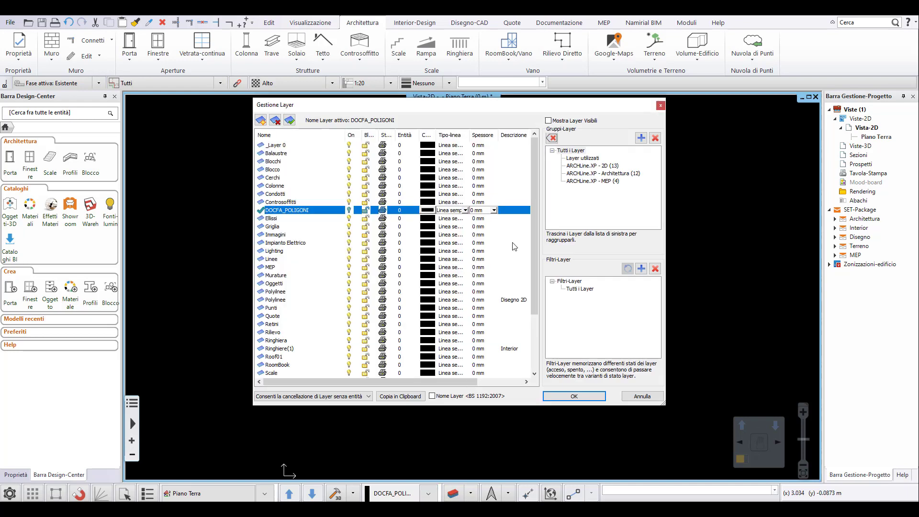
pyautogui.click(641, 269)
pyautogui.click(641, 268)
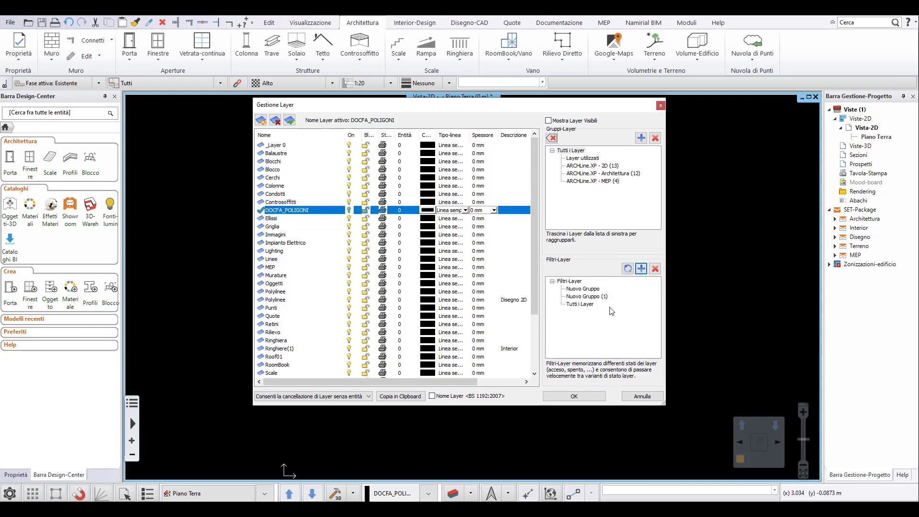
pyautogui.doubleClick(601, 297)
pyautogui.write('M')
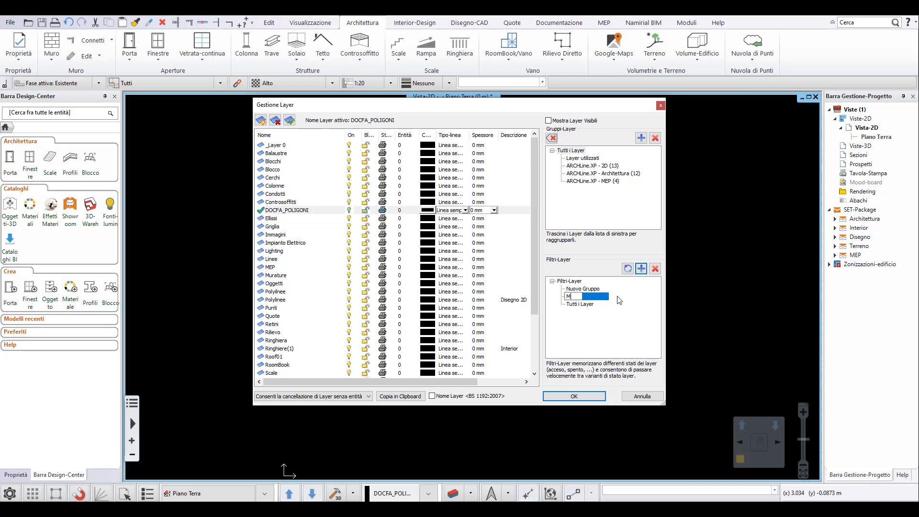
pyautogui.write('odellazione')
pyautogui.press('Return')
# Rename the other new layer filter as Cadline.
pyautogui.click(589, 298)
pyautogui.click(588, 297)
pyautogui.hotkey('ctrl', 'a')
pyautogui.write('Cadline')
pyautogui.press('Return')
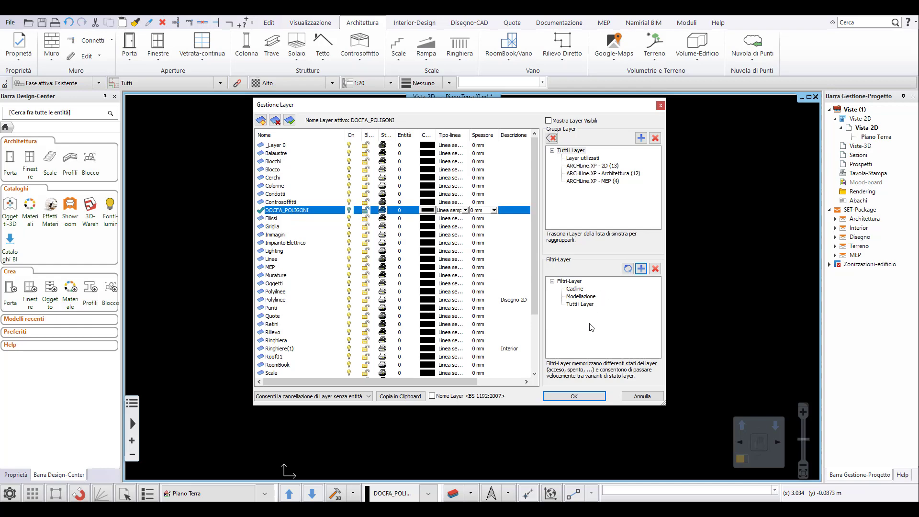
# Unlock layers CADLINE_8 and CADLINE_9 and update the CADLINE layer filter with the current layer states.
pyautogui.click(364, 243)
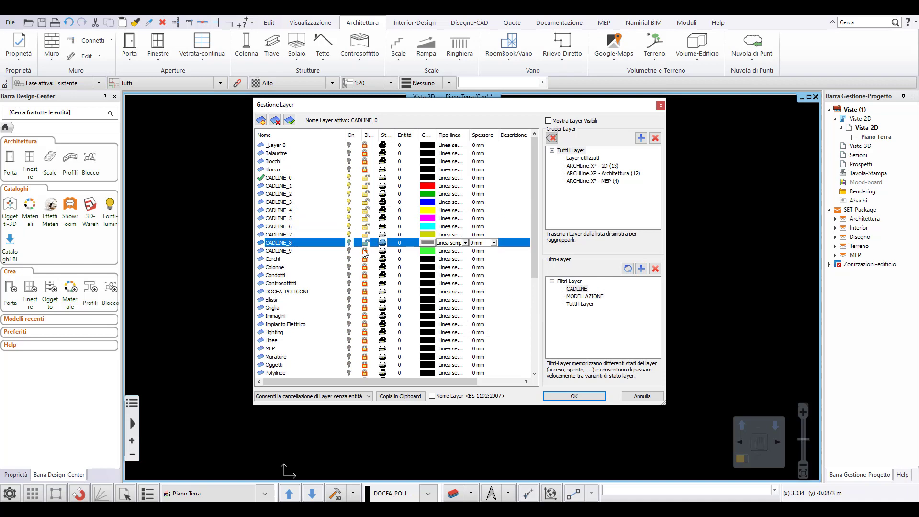
pyautogui.click(363, 250)
pyautogui.click(627, 270)
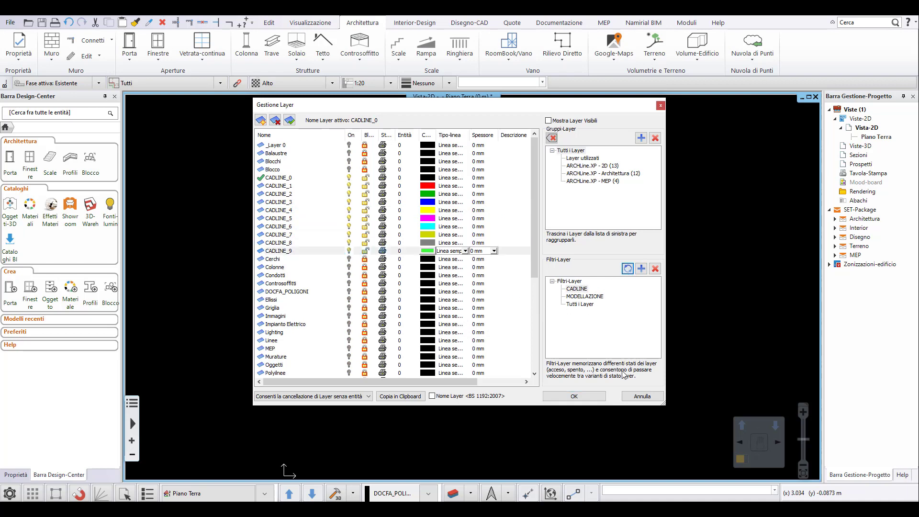
pyautogui.click(589, 396)
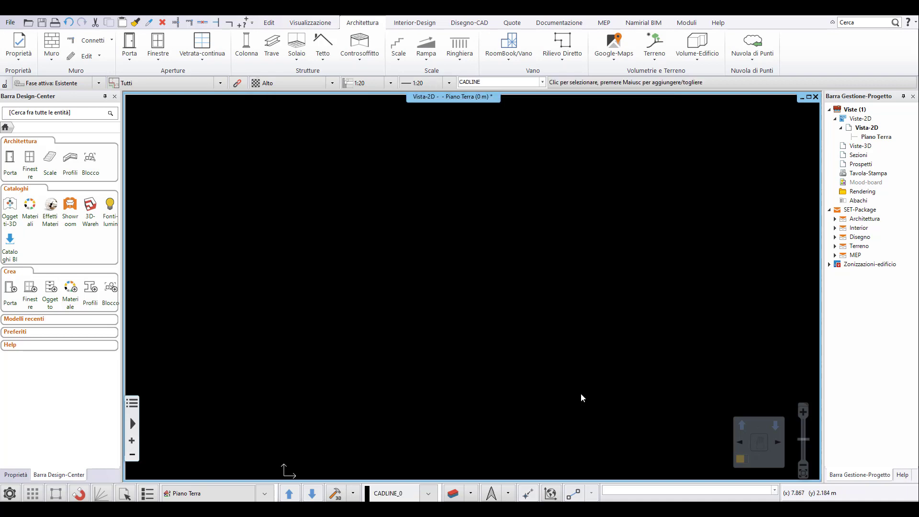
# Set the project's length unit to cm with two decimals (0.12).
pyautogui.click(10, 493)
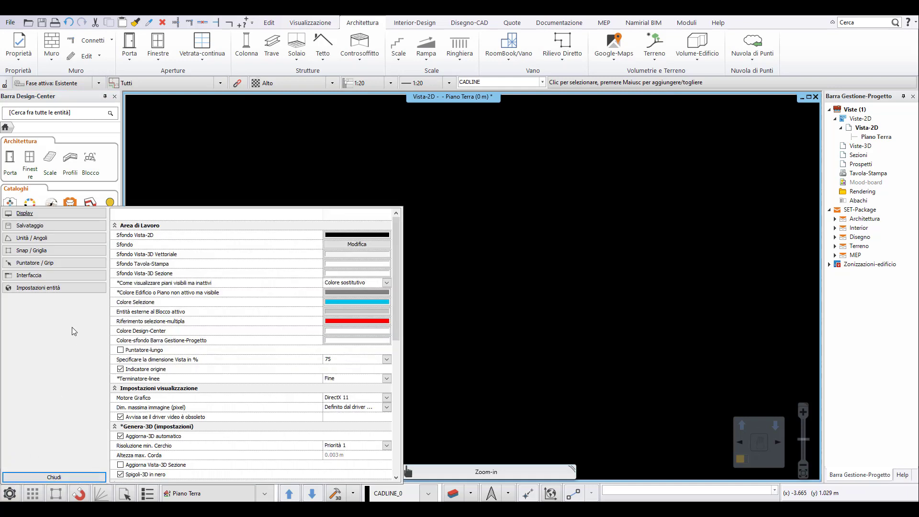
pyautogui.click(72, 237)
pyautogui.click(386, 253)
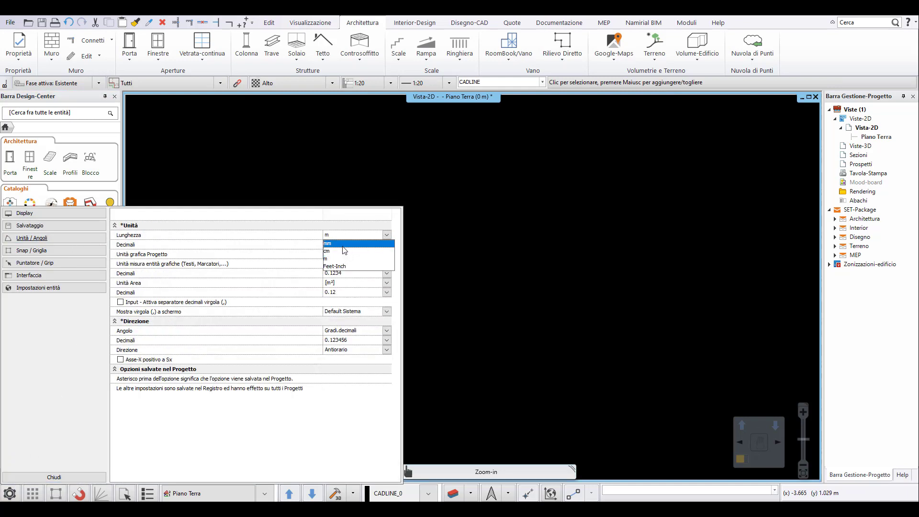
pyautogui.click(335, 254)
pyautogui.click(386, 244)
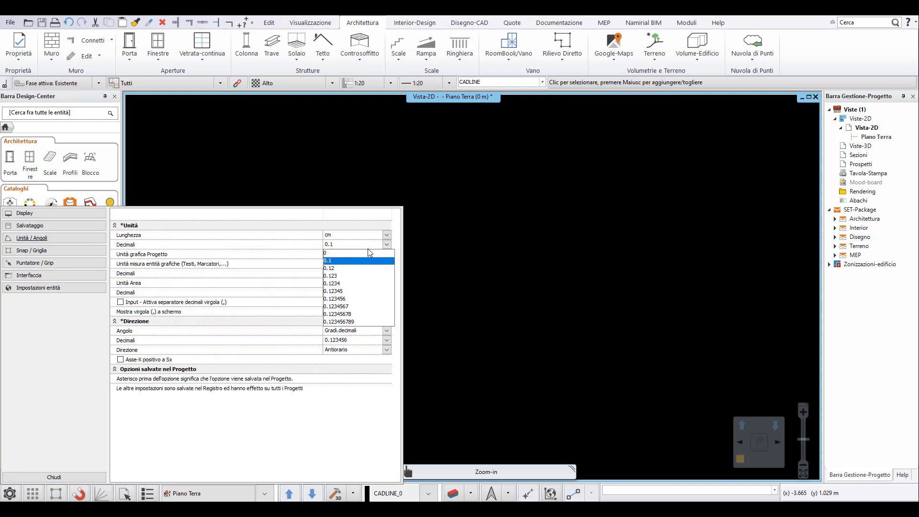
pyautogui.click(341, 268)
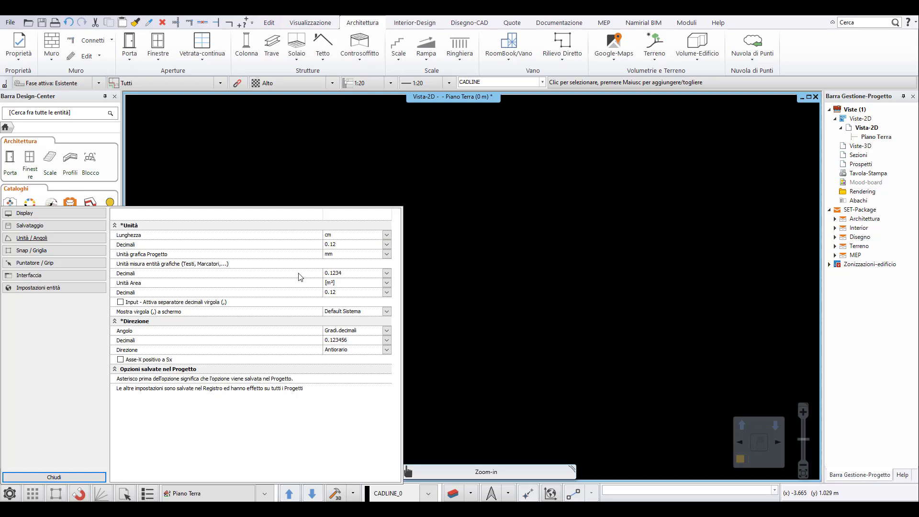
# Set the graphic entities' decimals to 0.12 and the area unit to m² with one decimal (0.1).
pyautogui.click(379, 274)
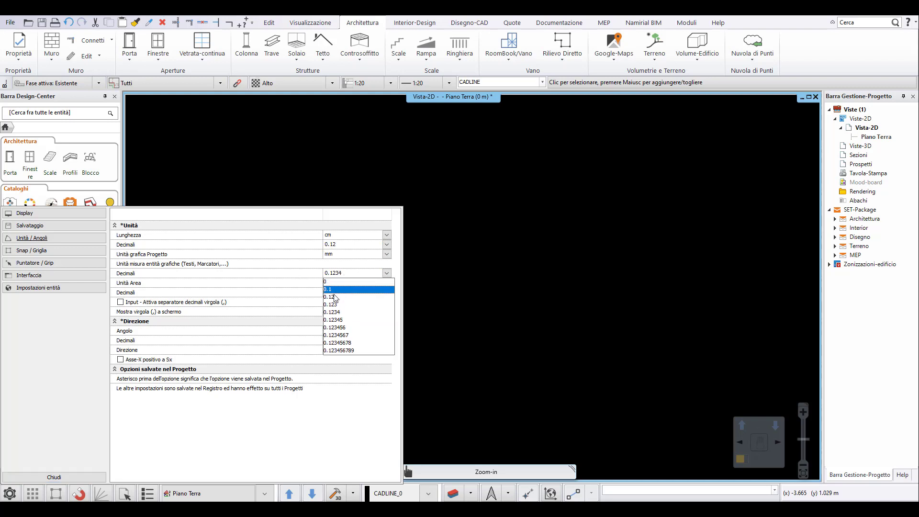
pyautogui.click(336, 297)
pyautogui.click(386, 283)
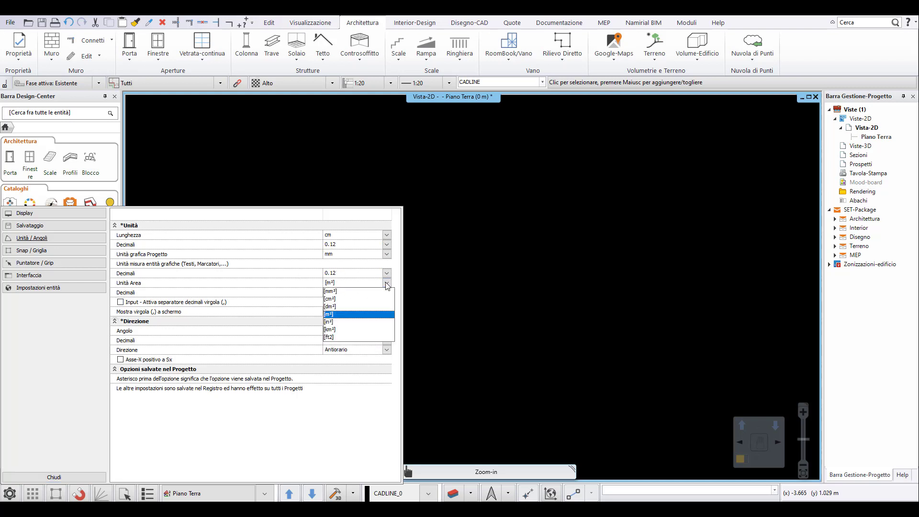
pyautogui.click(337, 315)
pyautogui.click(371, 293)
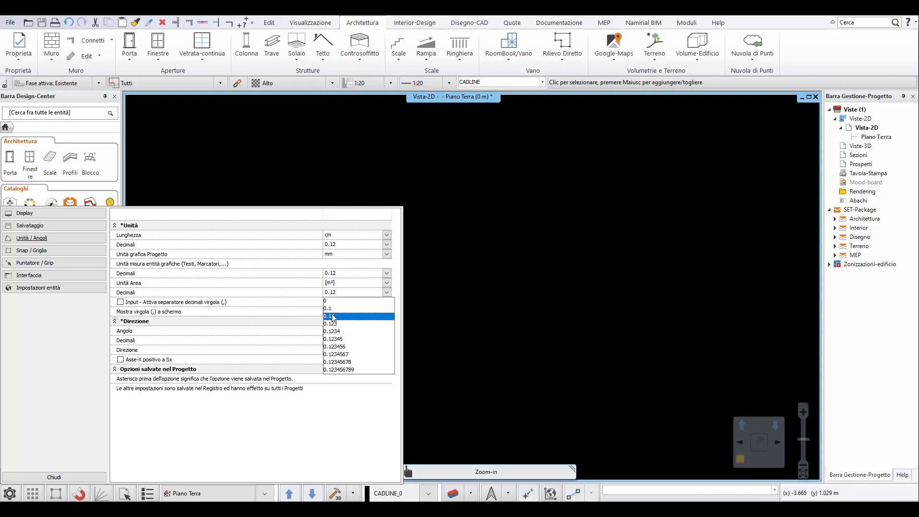
pyautogui.click(337, 309)
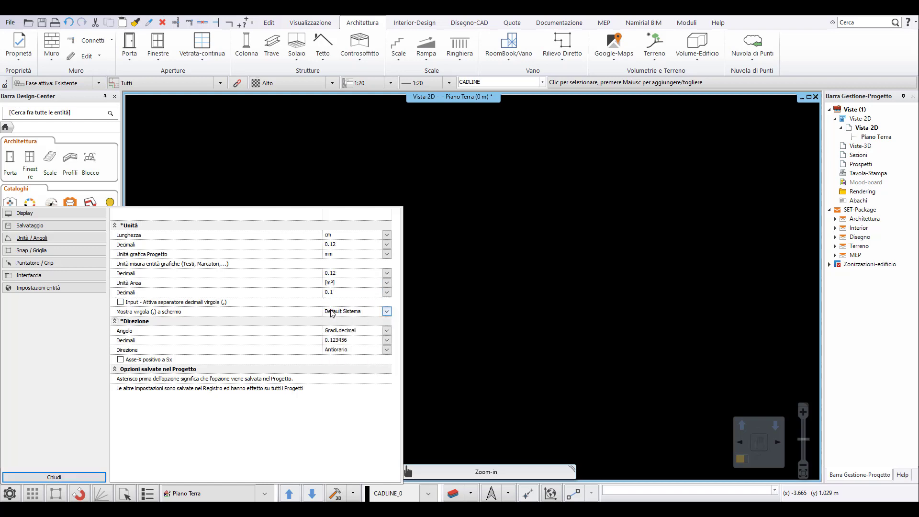
pyautogui.click(77, 477)
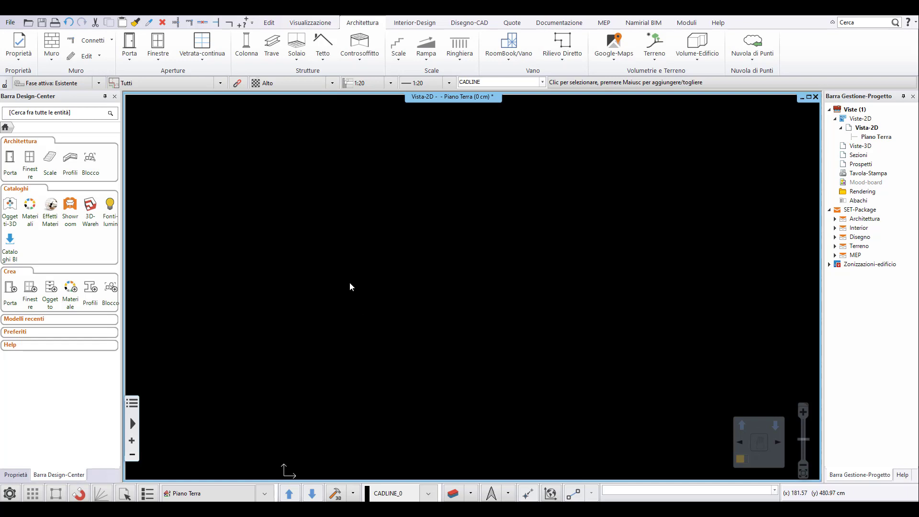
# Export the project as a project template file named Modellazione_CADLINE in the ProjectTemplates folder.
pyautogui.click(10, 22)
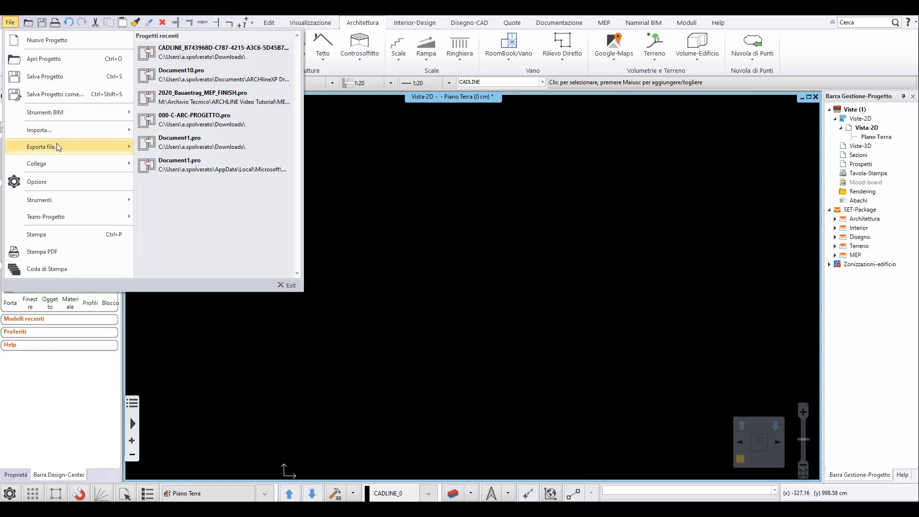
pyautogui.moveTo(58, 146)
pyautogui.click(190, 134)
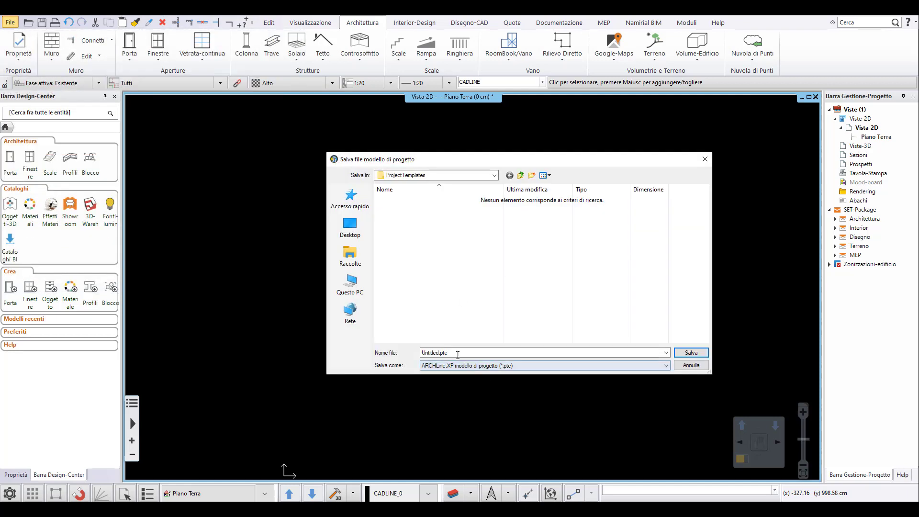
pyautogui.write('m')
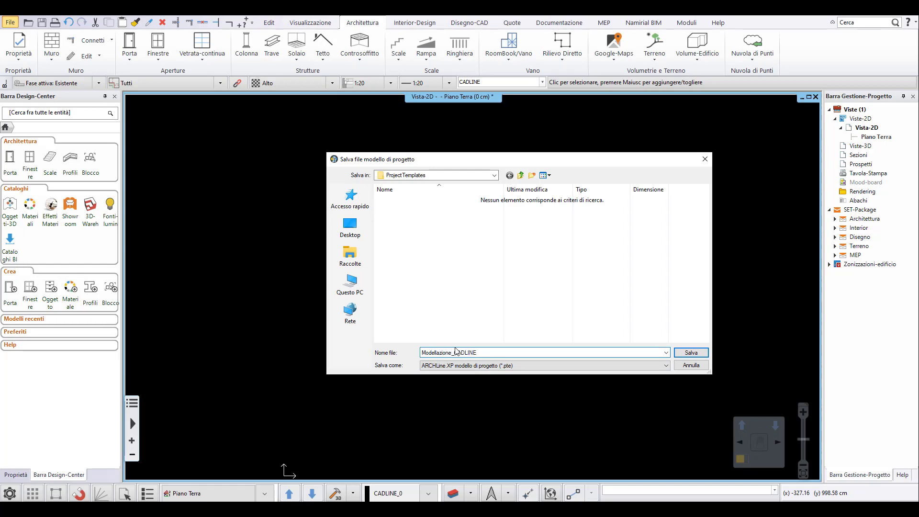
pyautogui.write('odellazione_CADLINE')
pyautogui.press('Return')
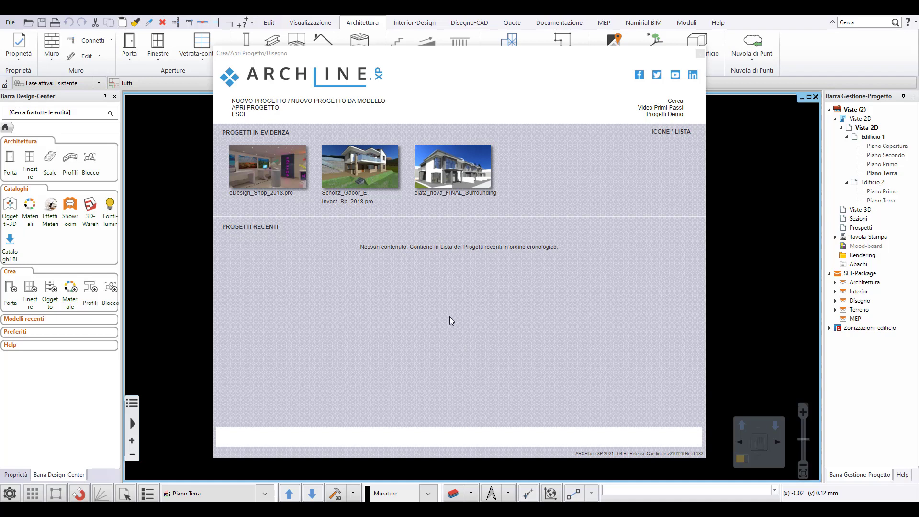
# Create a new project from the Progetto default__.pte project template.
pyautogui.click(344, 101)
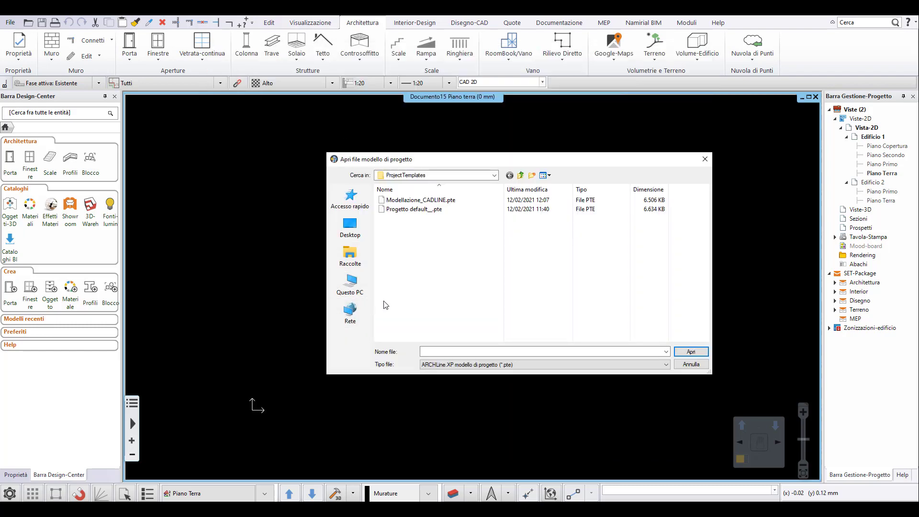
pyautogui.click(405, 210)
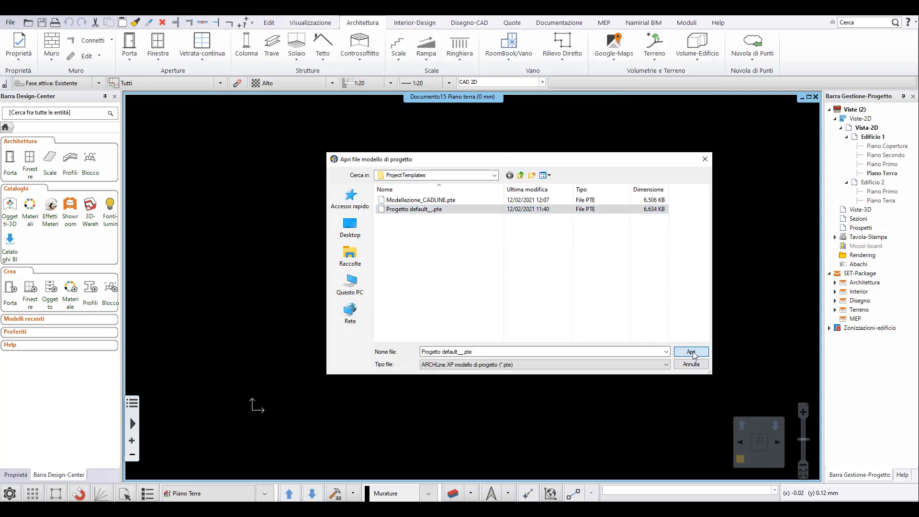
pyautogui.click(691, 351)
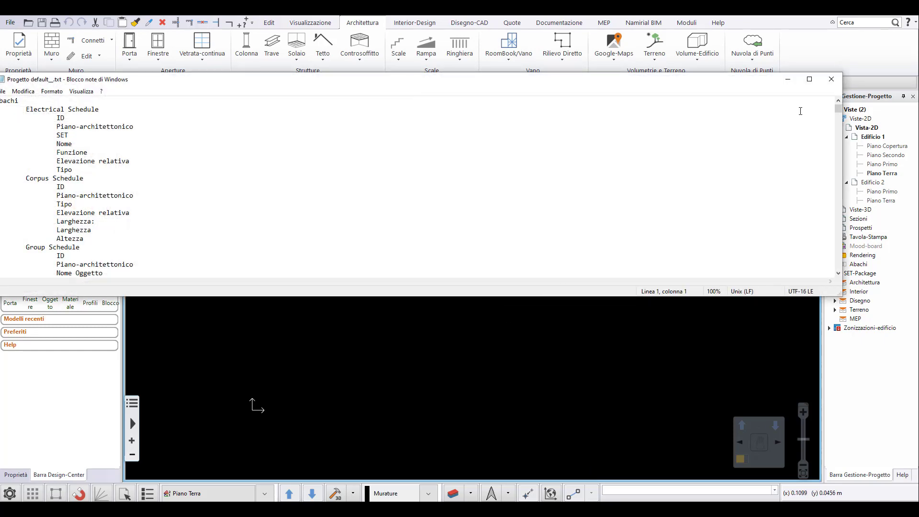
# Read through the template's content list in the Notepad file and examine the layers and layer filters in the new project.
pyautogui.click(809, 79)
pyautogui.scroll(-13, 914, 57)
pyautogui.moveTo(913, 60); pyautogui.dragTo(910, 449)
pyautogui.scroll(-12, 909, 449)
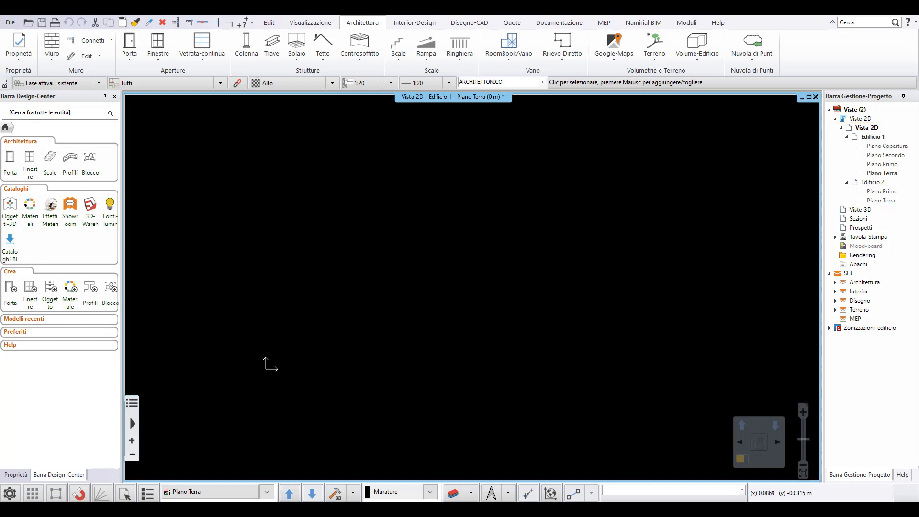
pyautogui.click(459, 493)
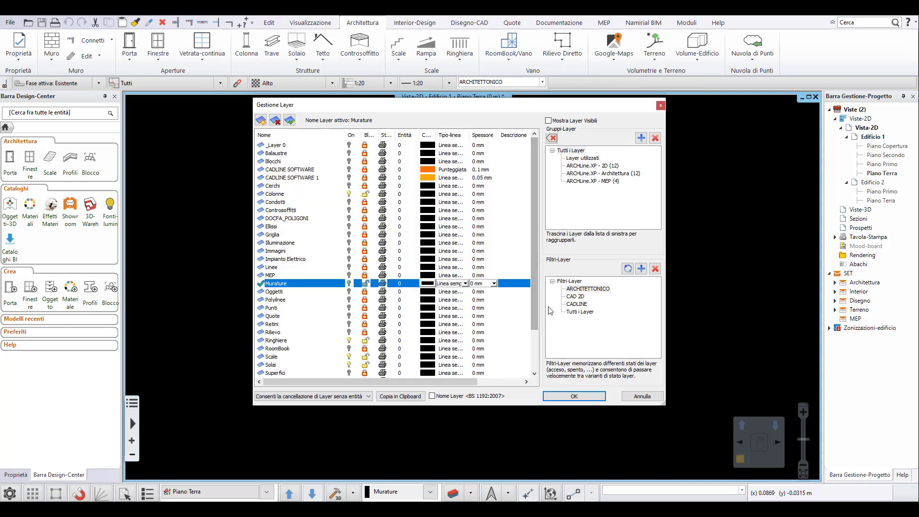
pyautogui.click(574, 396)
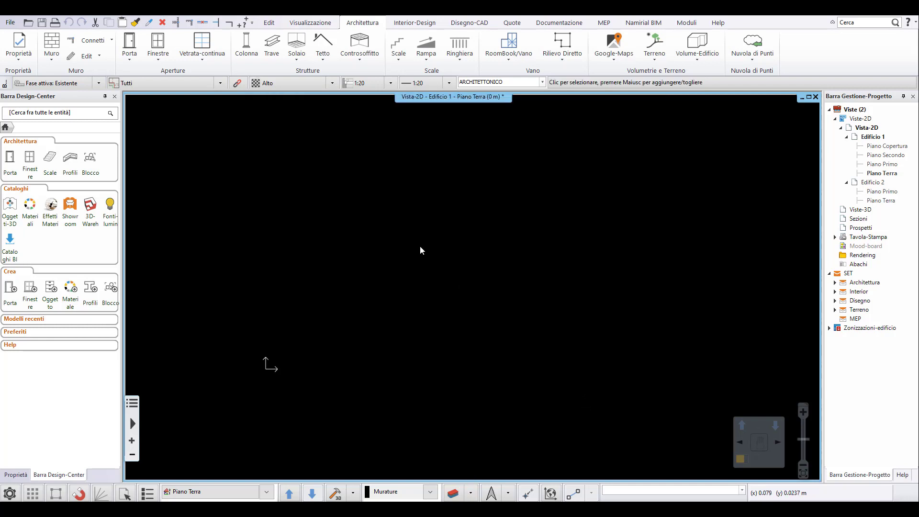
# Examine the phase visibility overrides, the schedule parameters and the tag properties loaded from the template.
pyautogui.click(5, 83)
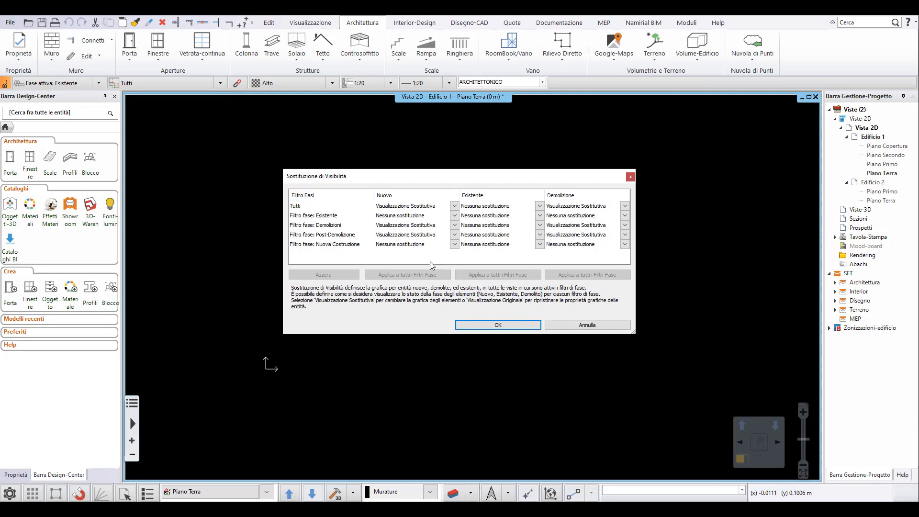
pyautogui.click(587, 325)
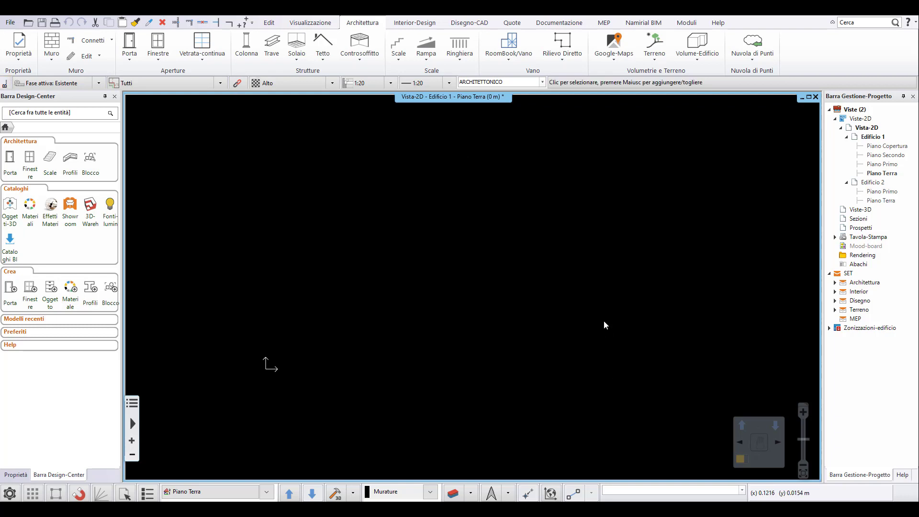
pyautogui.click(554, 24)
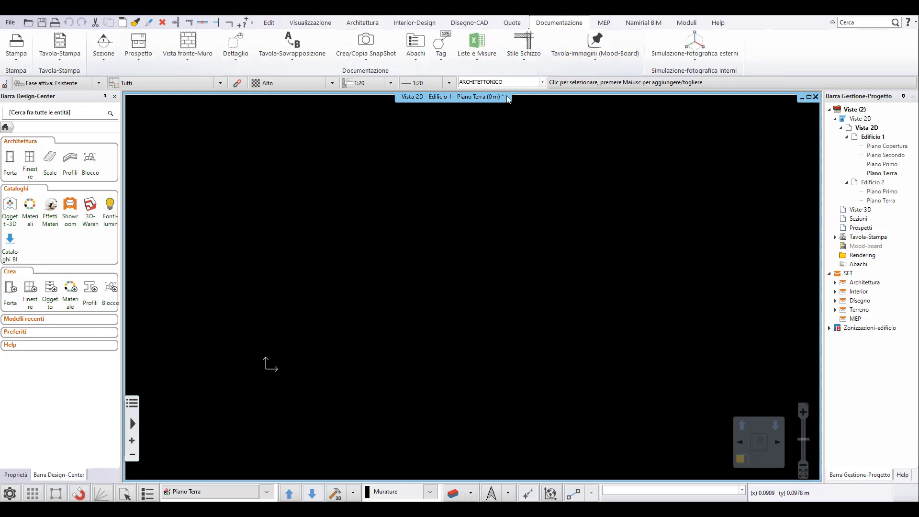
pyautogui.click(415, 50)
pyautogui.click(434, 76)
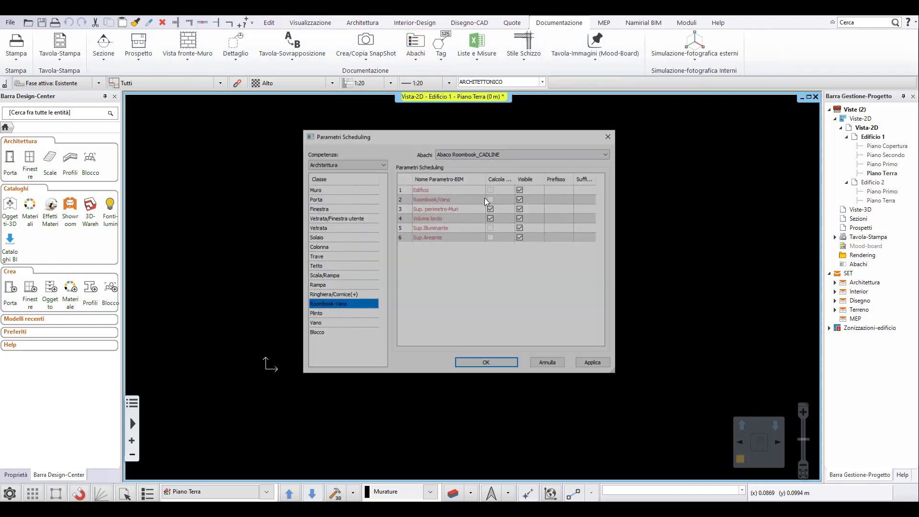
pyautogui.click(442, 52)
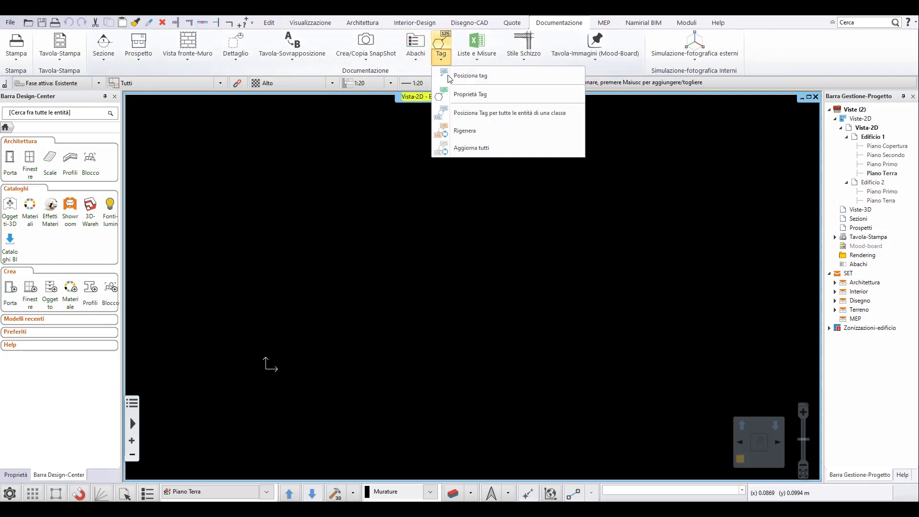
pyautogui.click(447, 92)
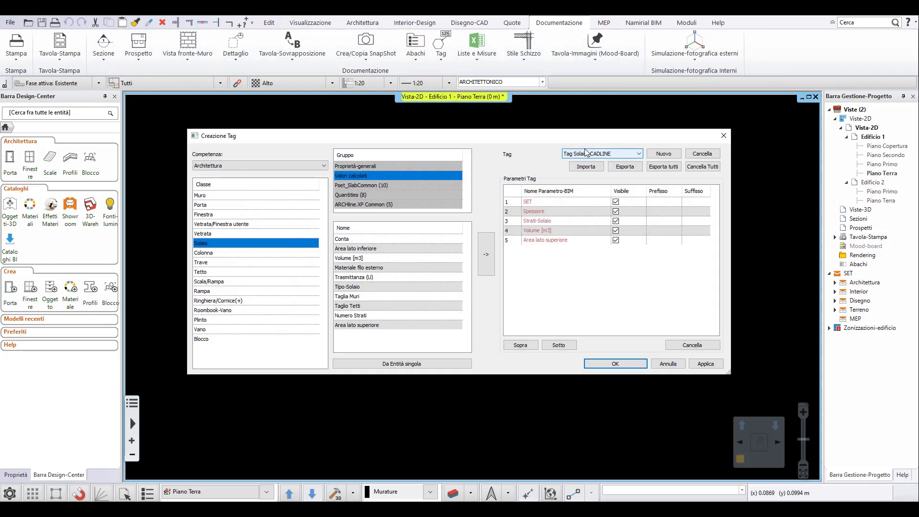
pyautogui.press('Return')
# Examine the stored selection filters, including the wall-thickness condition of the Divisori filter.
pyautogui.click(125, 493)
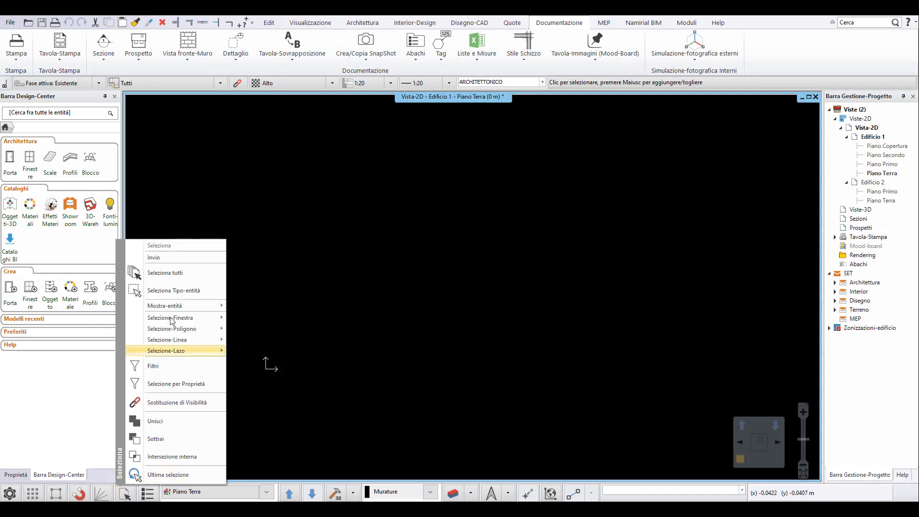
pyautogui.click(168, 369)
pyautogui.click(504, 163)
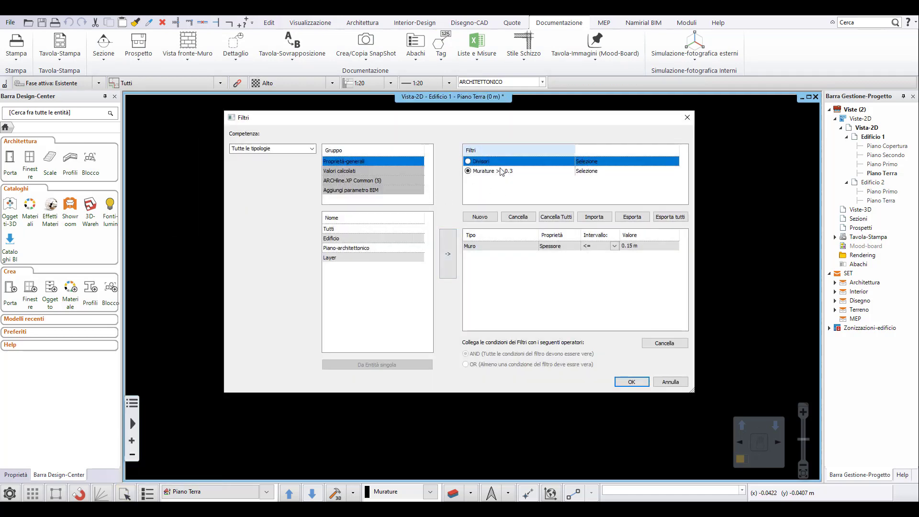
pyautogui.click(644, 380)
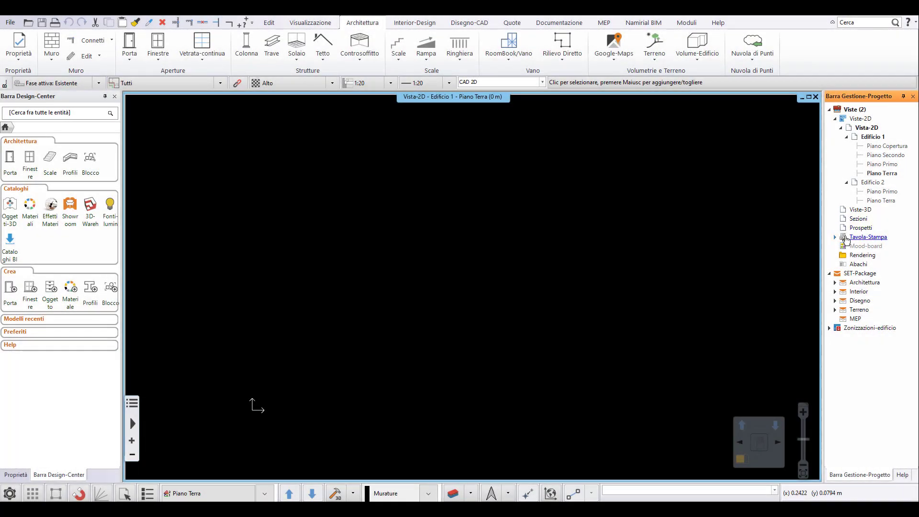
# View the sheets in the template's A-1 print layout and put the layout window away.
pyautogui.doubleClick(845, 239)
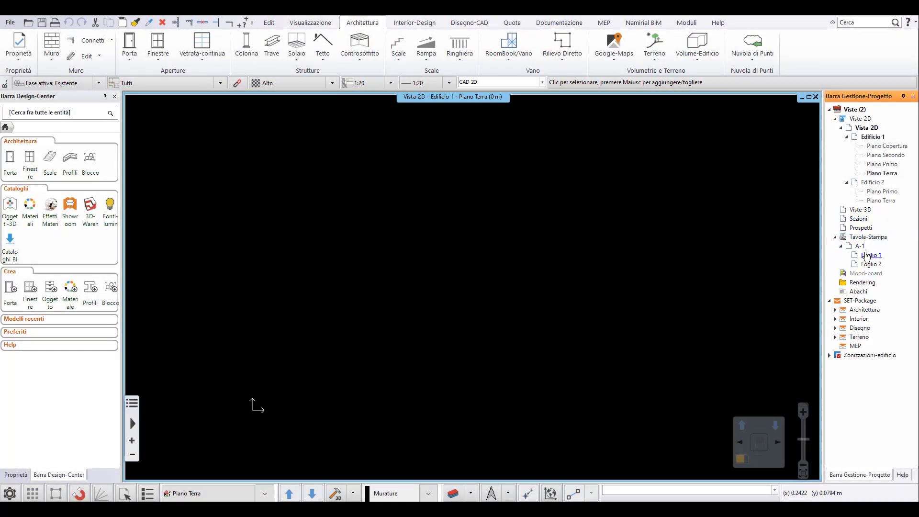
pyautogui.doubleClick(860, 246)
pyautogui.click(647, 325)
pyautogui.scroll(3, 630, 324)
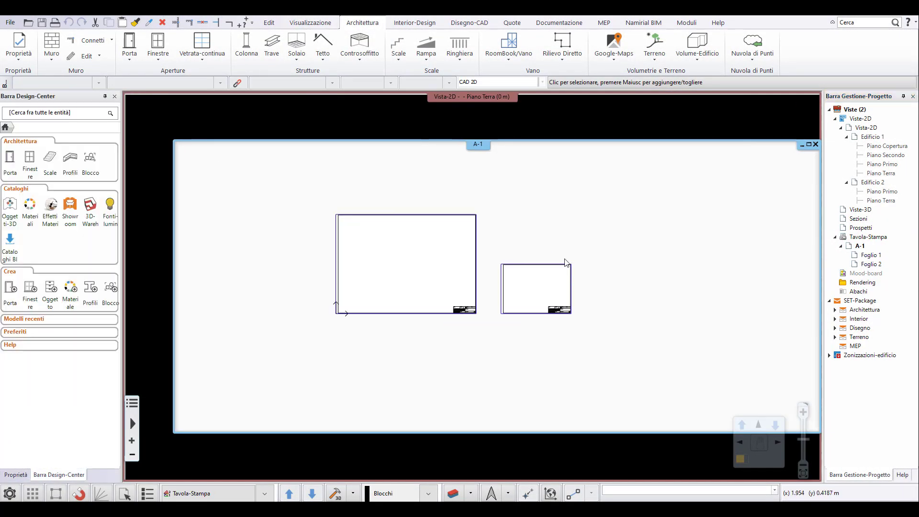
pyautogui.click(803, 144)
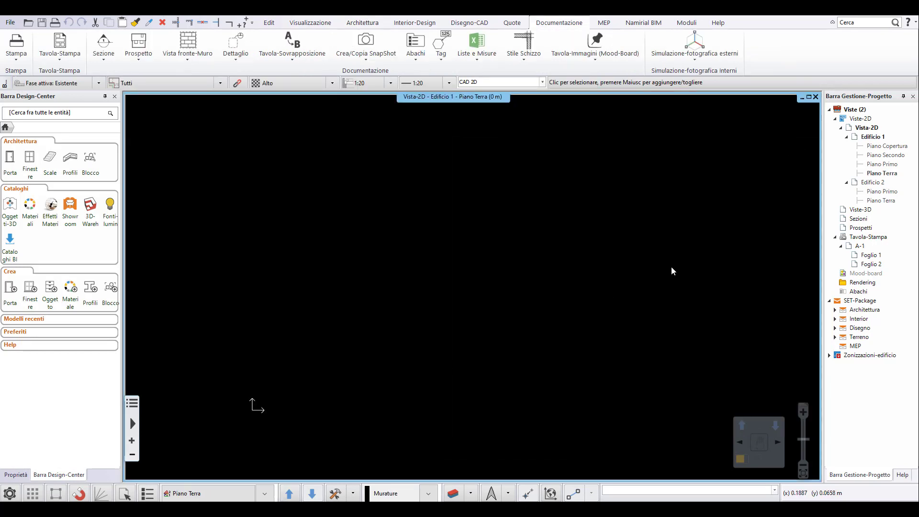
# Create a 3D view, examine its LOG settings with the extra options of the Simbolico and Schematico levels, and close the view.
pyautogui.rightClick(859, 209)
pyautogui.click(863, 220)
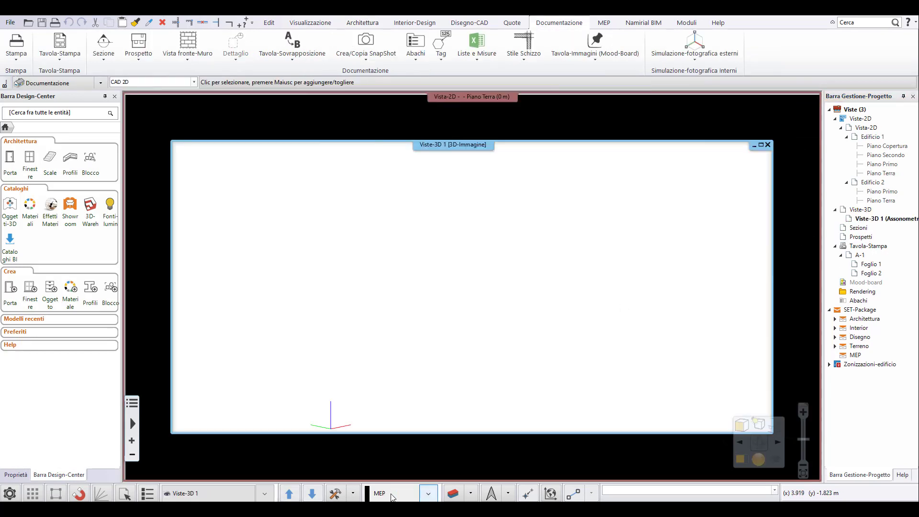
pyautogui.click(352, 493)
pyautogui.click(375, 440)
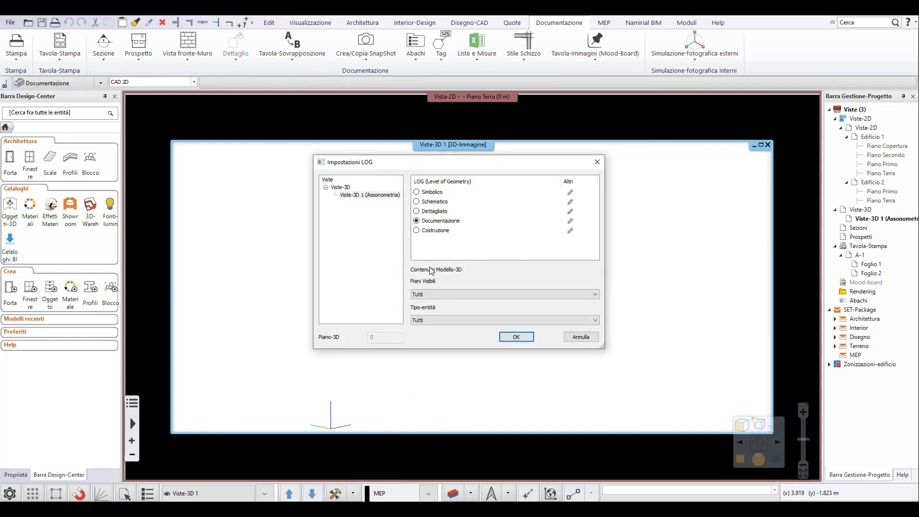
pyautogui.click(570, 192)
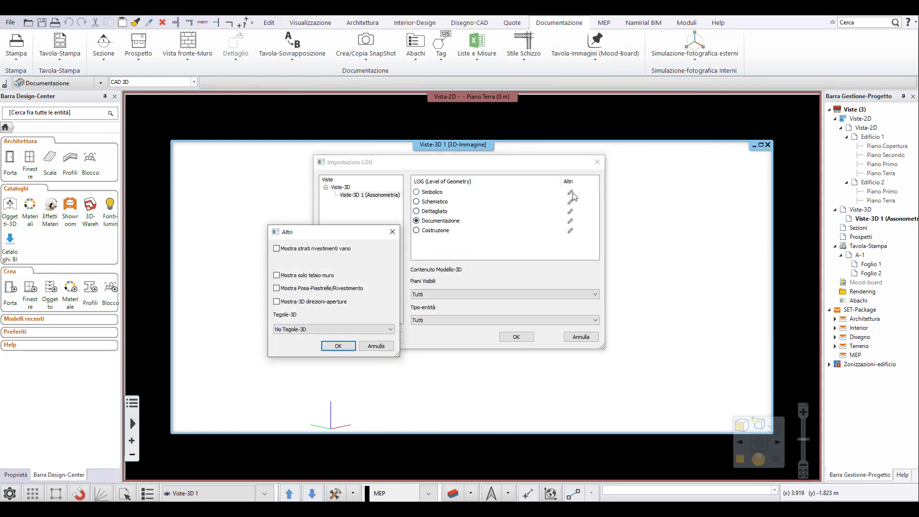
pyautogui.click(373, 346)
pyautogui.click(571, 202)
pyautogui.click(373, 345)
pyautogui.click(581, 337)
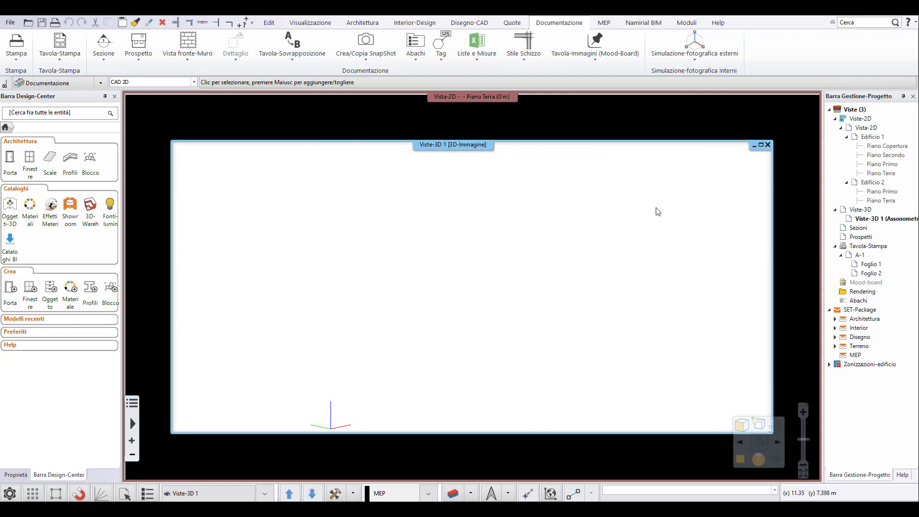
pyautogui.click(768, 145)
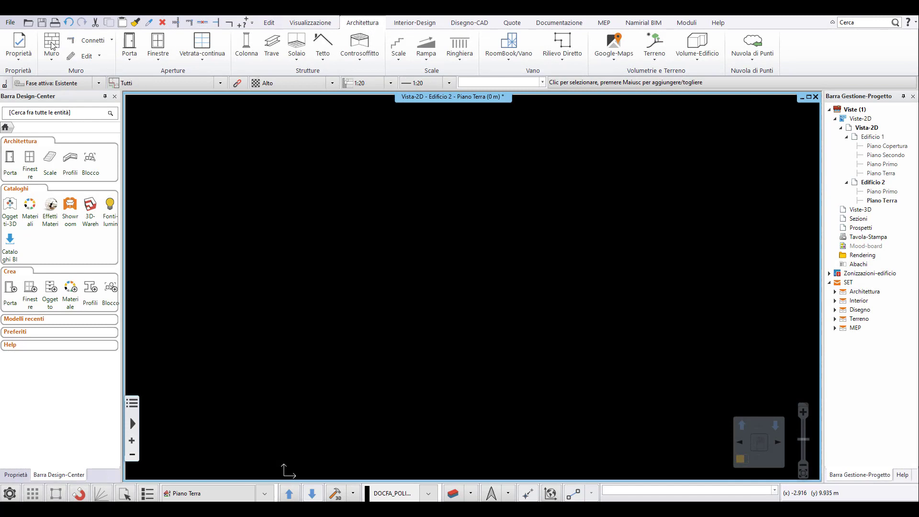
# In the default wall properties, set the wall materials to Legname and the thickness to 0.28 m.
pyautogui.click(53, 46)
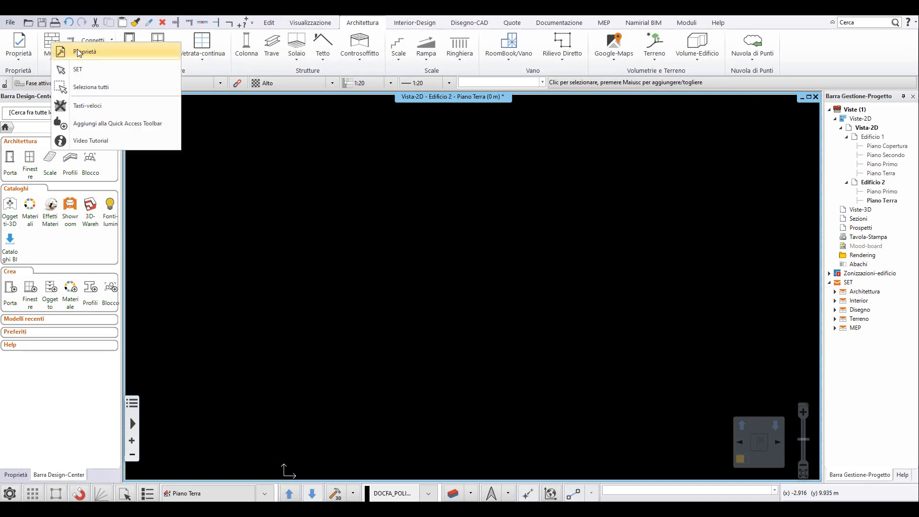
pyautogui.click(72, 51)
pyautogui.click(553, 127)
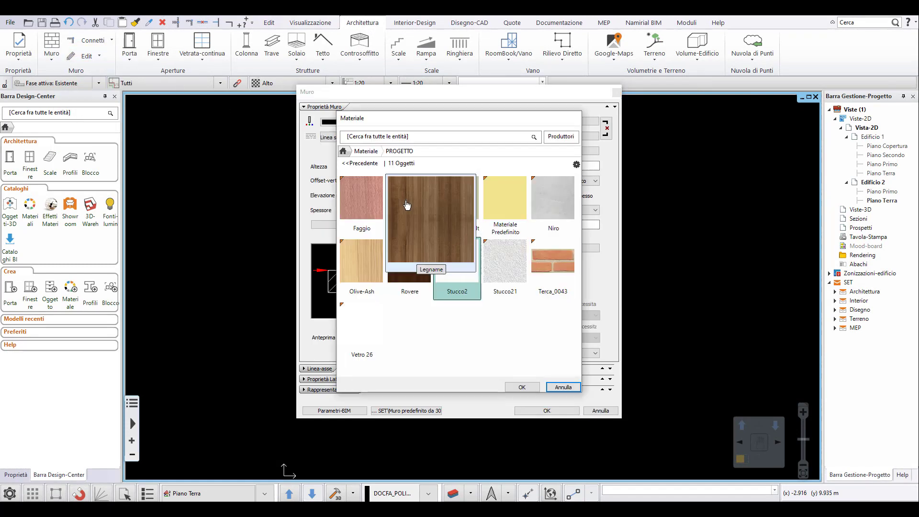
pyautogui.click(406, 199)
pyautogui.click(528, 386)
pyautogui.click(569, 150)
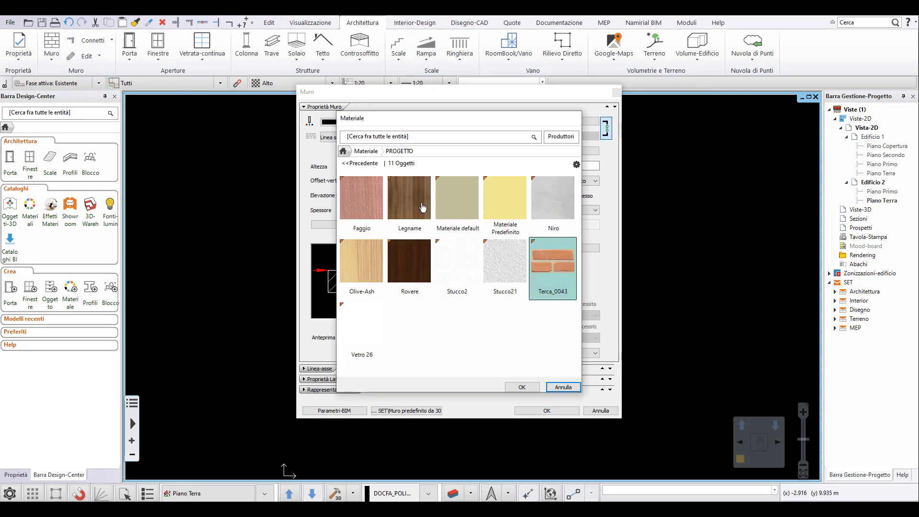
pyautogui.click(410, 201)
pyautogui.click(509, 383)
pyautogui.tripleClick(426, 210)
pyautogui.write('.28')
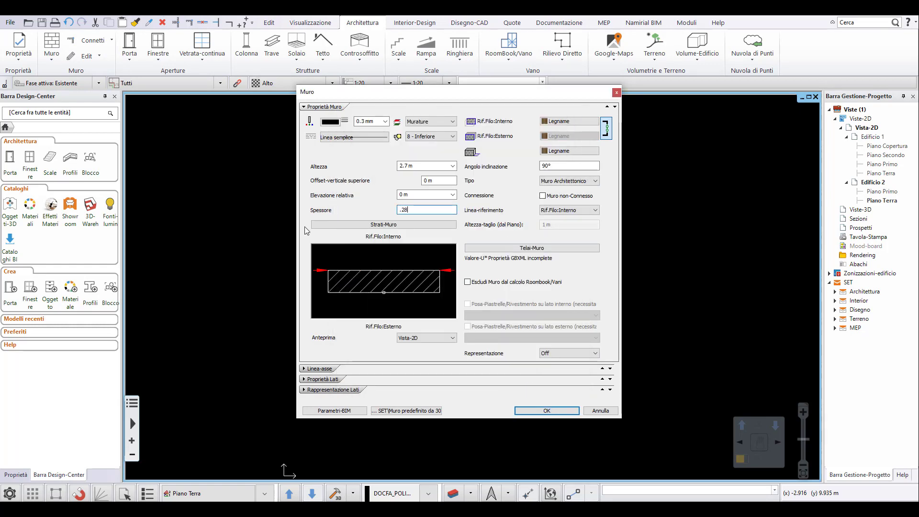
# Save the wall settings as a new SET named Muro_legno_28, available in this project only.
pyautogui.click(405, 411)
pyautogui.click(592, 379)
pyautogui.write('Muro')
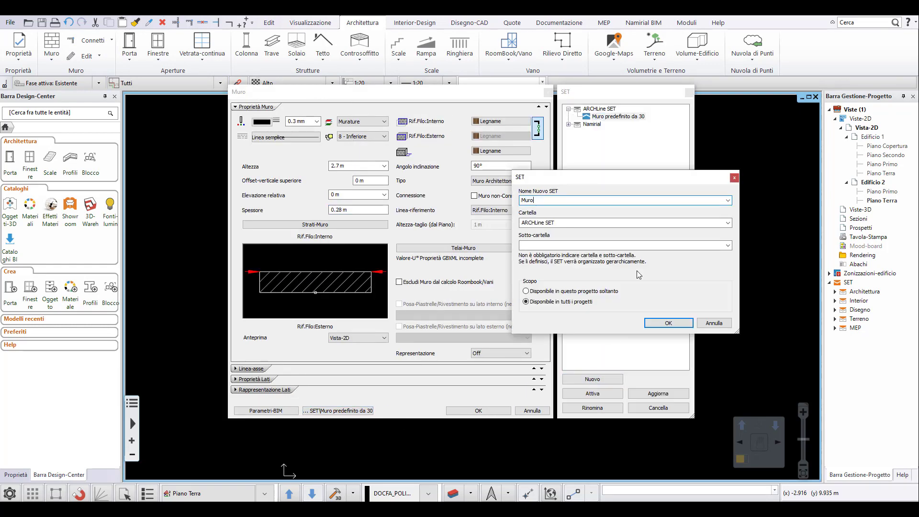
pyautogui.write('_legno_28')
pyautogui.click(585, 290)
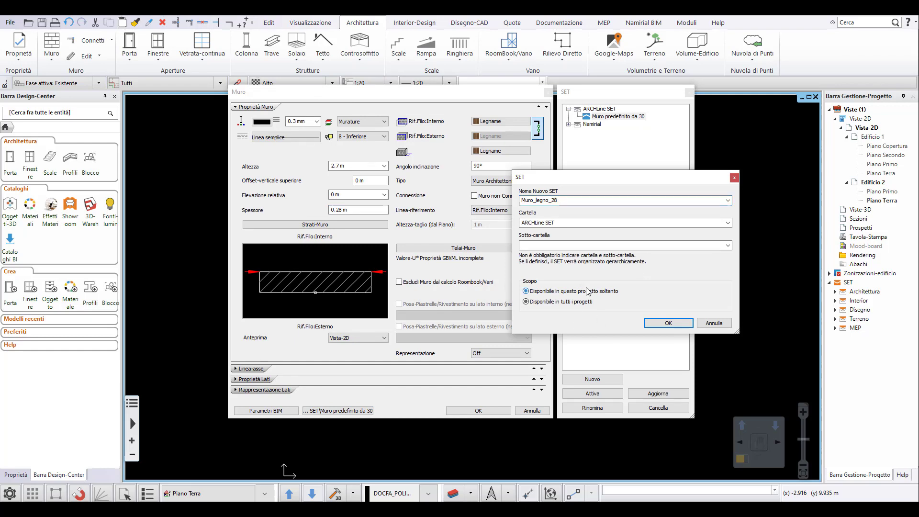
pyautogui.click(676, 326)
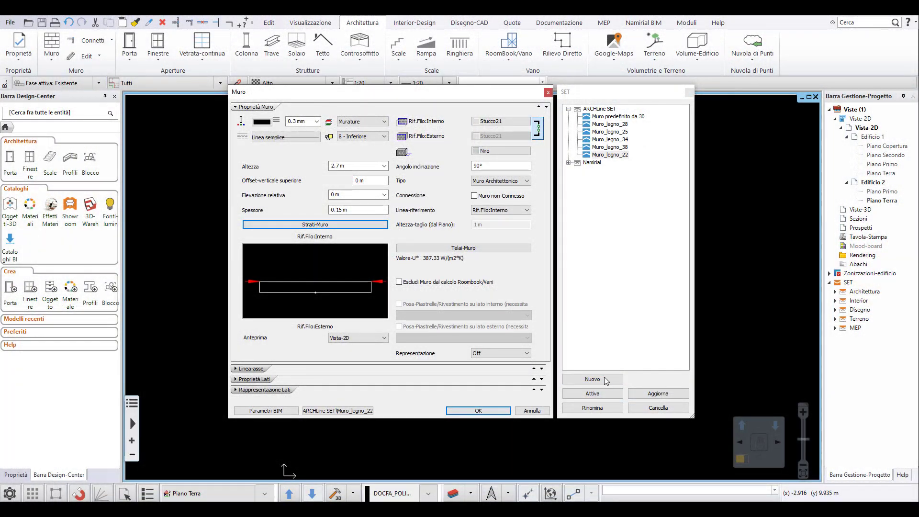
# Save the 0.15 m wall settings as a new SET named Muro_cartongesso_15 and accept the wall properties.
pyautogui.write('Mu')
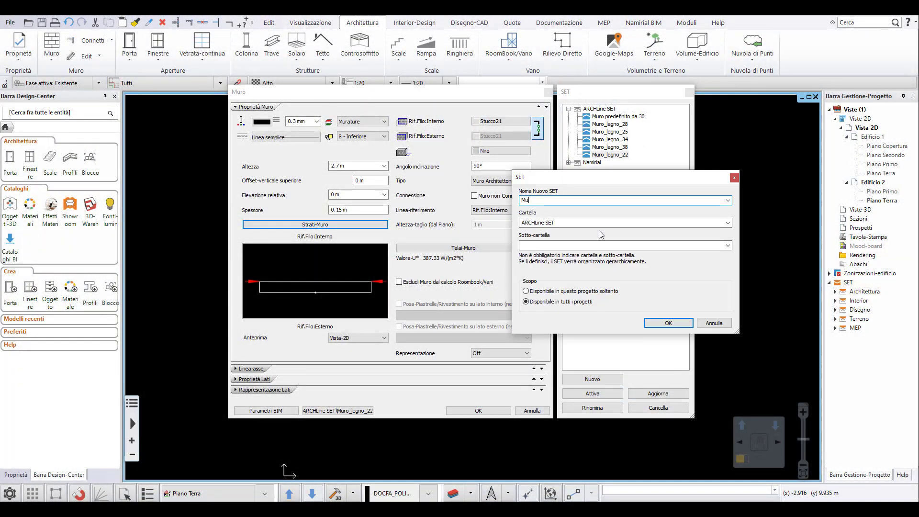
pyautogui.write('ro_cartongesso_15')
pyautogui.click(675, 320)
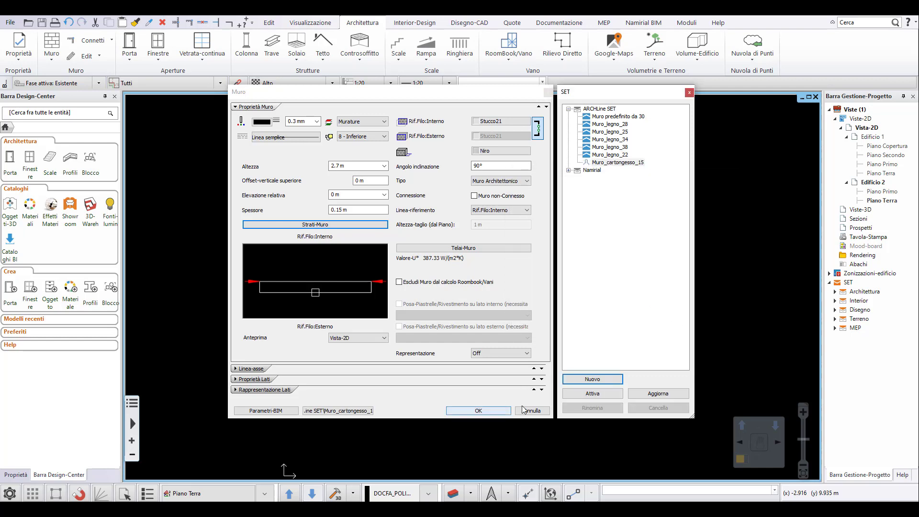
pyautogui.click(493, 412)
# Export the project as a project template file named Progetto_legno in the ProjectTemplates folder.
pyautogui.click(10, 22)
pyautogui.moveTo(60, 147)
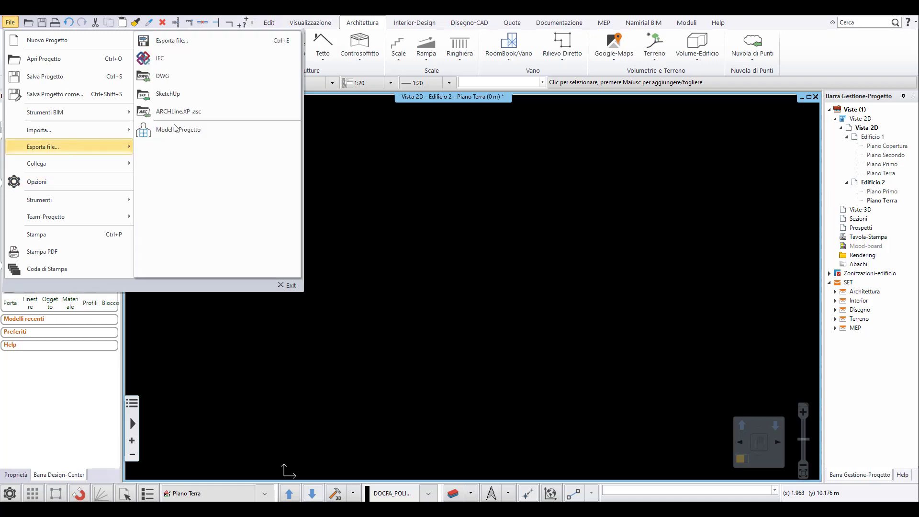
pyautogui.click(182, 129)
pyautogui.doubleClick(460, 352)
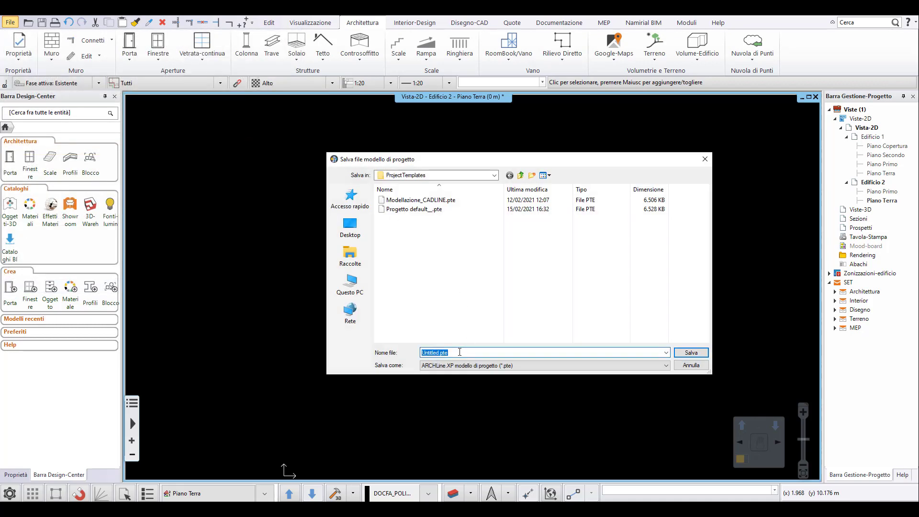
pyautogui.write('Progetto_legno')
pyautogui.press('Return')
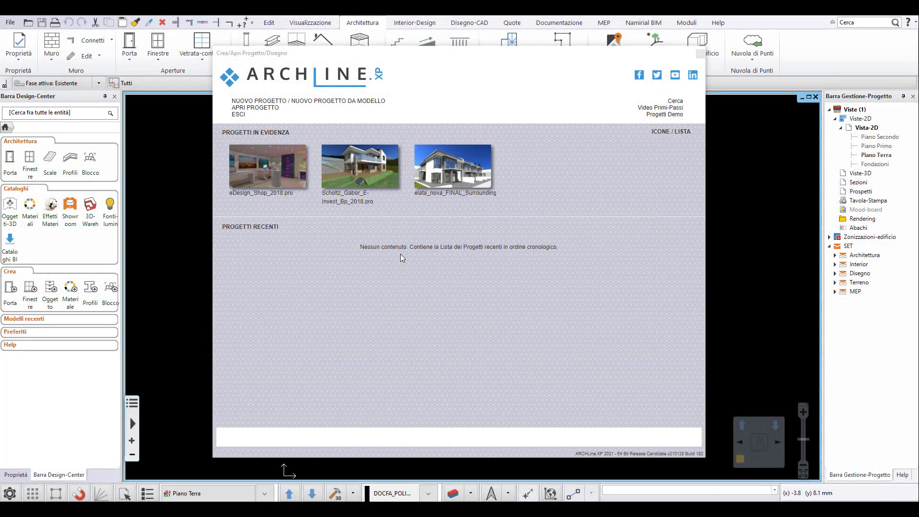
# Create a new project from the Progetto_LateroCemento.pte template without viewing the list of loaded settings.
pyautogui.click(344, 102)
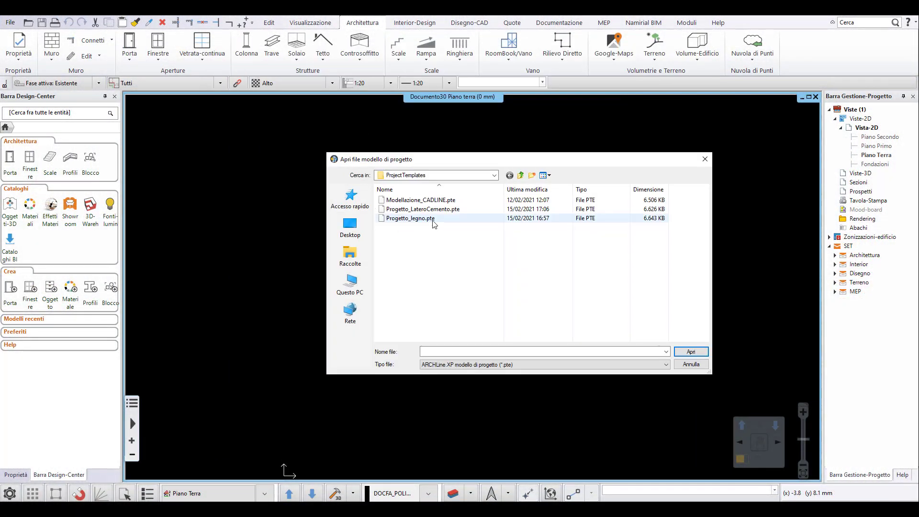
pyautogui.click(422, 209)
pyautogui.click(691, 352)
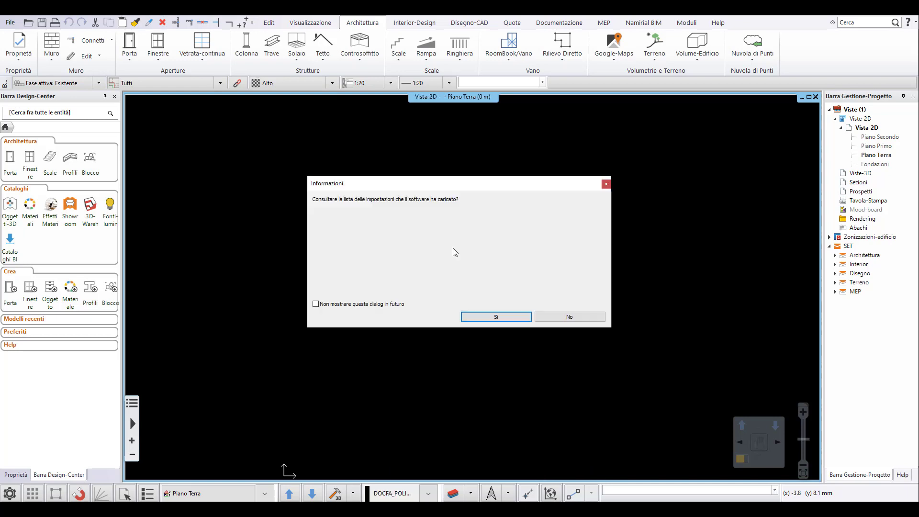
pyautogui.click(569, 318)
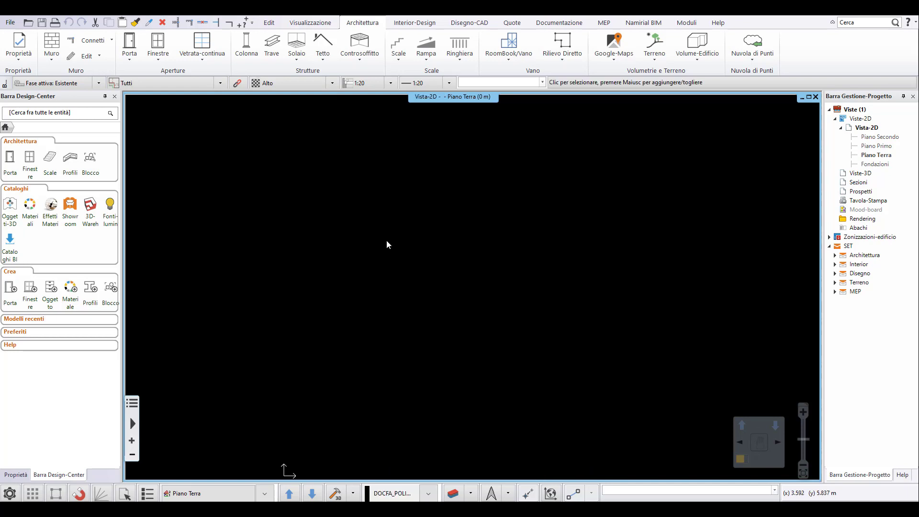
# Open the wall SETs available in the new project.
pyautogui.click(54, 38)
pyautogui.click(74, 65)
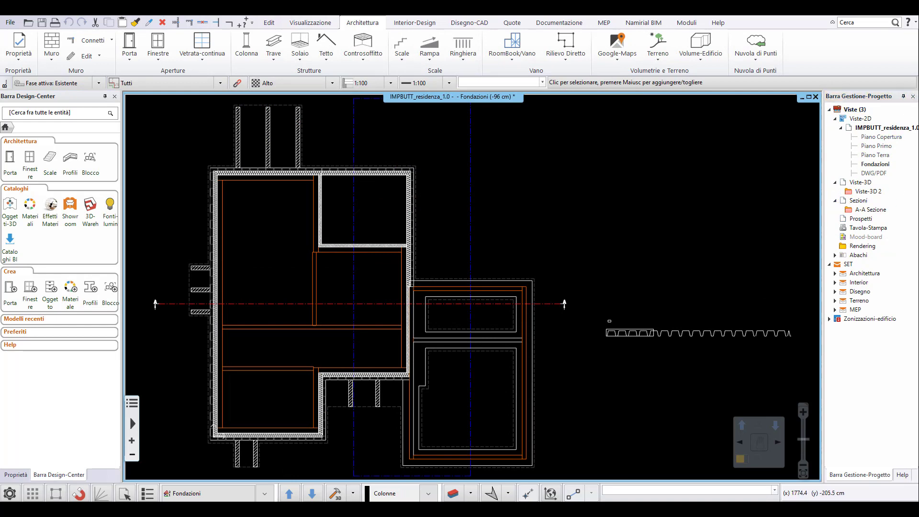
# Show all layers in the layer manager of the IMPBUTT_residenza project and examine their list and groups.
pyautogui.click(454, 495)
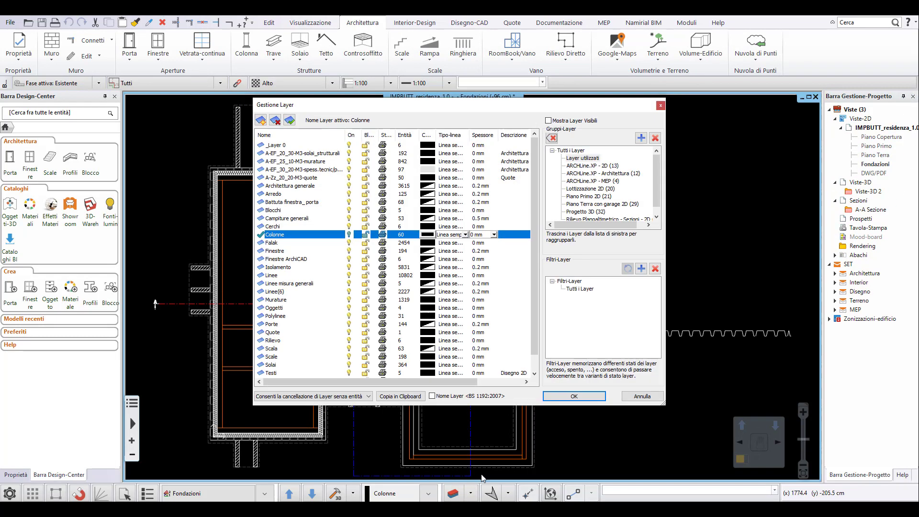
pyautogui.click(572, 151)
pyautogui.moveTo(535, 210); pyautogui.dragTo(535, 182)
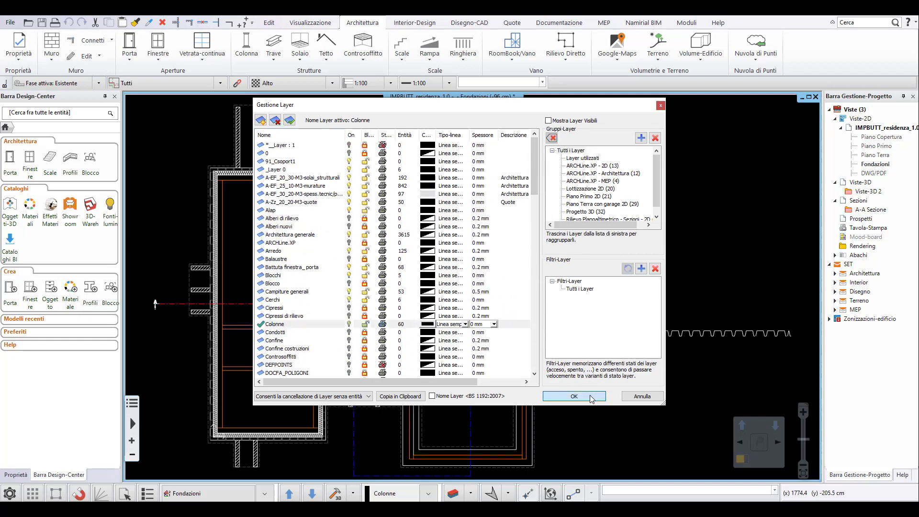
# Close the layer manager and export the project as a project template file named CADLINE in the ProjectTemplates folder.
pyautogui.click(574, 396)
pyautogui.click(7, 23)
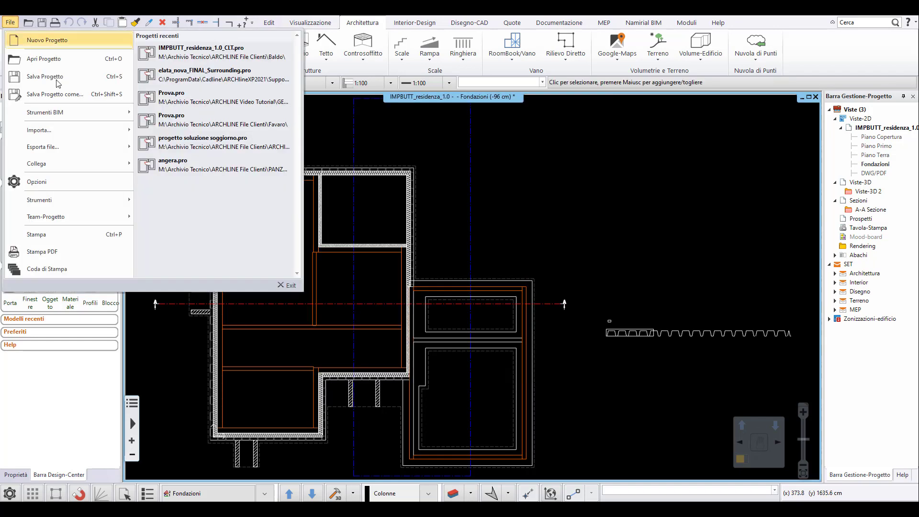
pyautogui.moveTo(71, 146)
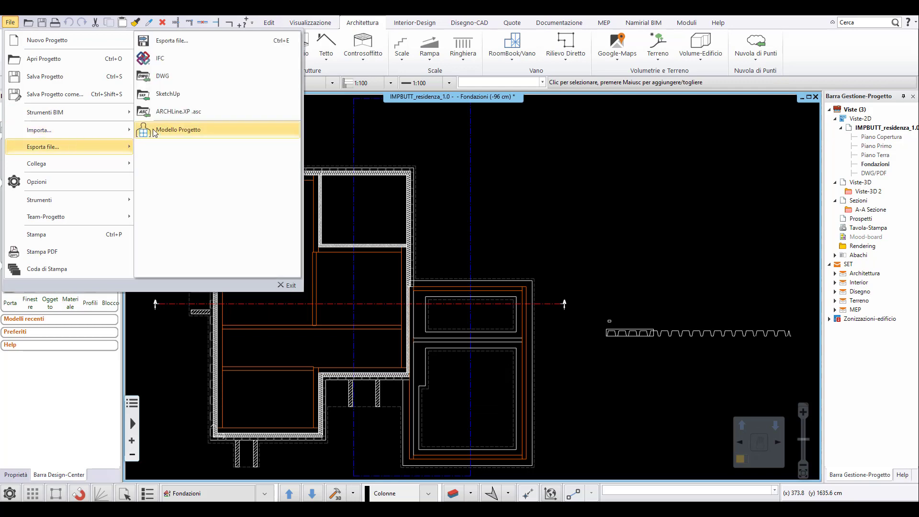
pyautogui.click(154, 130)
pyautogui.doubleClick(476, 354)
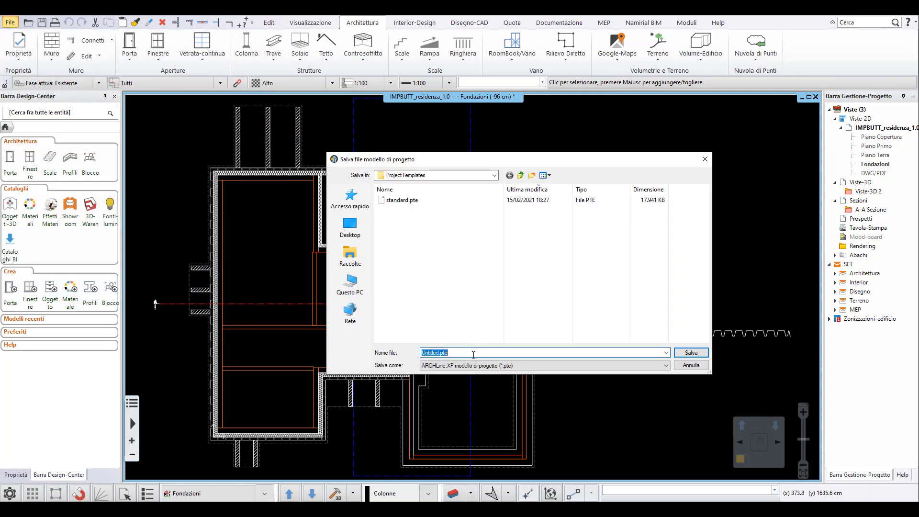
pyautogui.write('CADLINE')
pyautogui.press('Return')
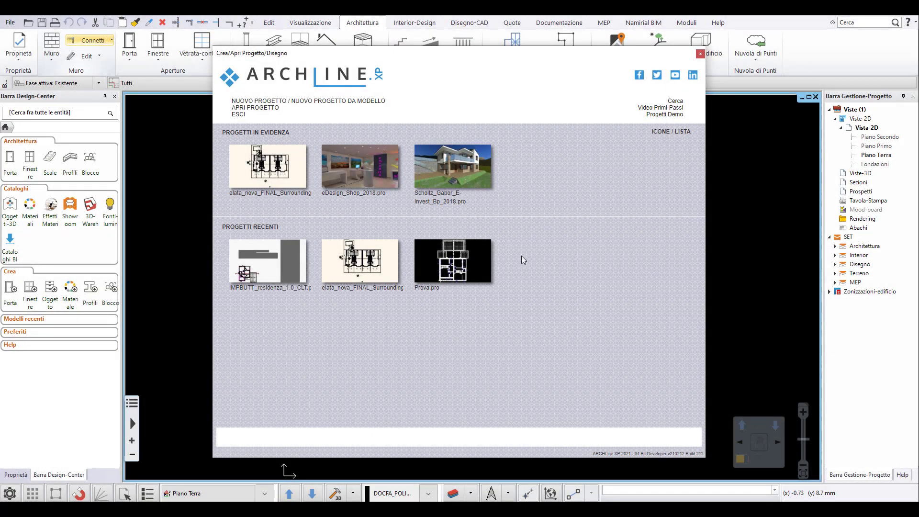
# Create a new project from the CADLINE.pte template without viewing the list of loaded settings.
pyautogui.click(350, 101)
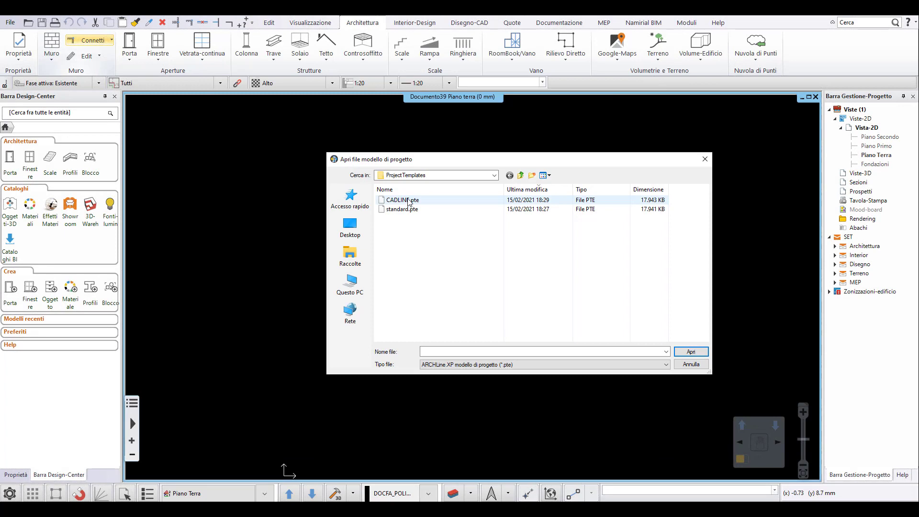
pyautogui.click(405, 200)
pyautogui.click(692, 351)
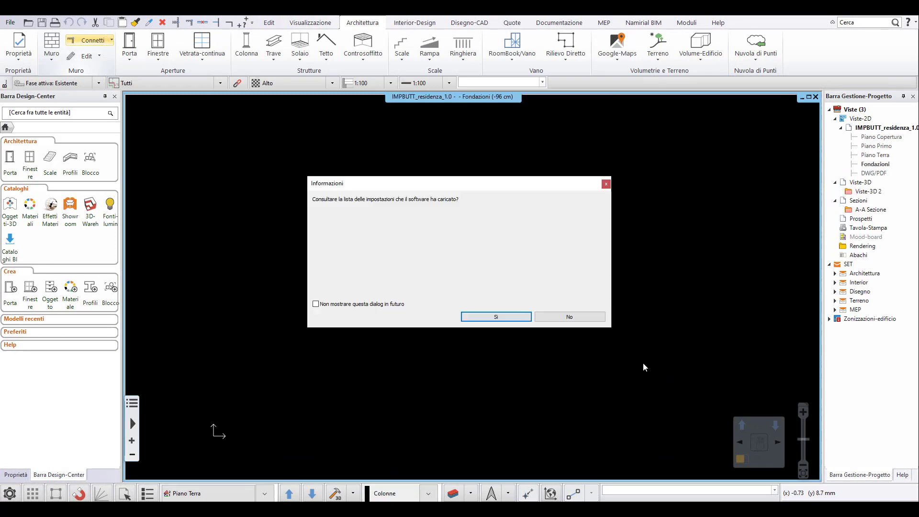
pyautogui.click(568, 317)
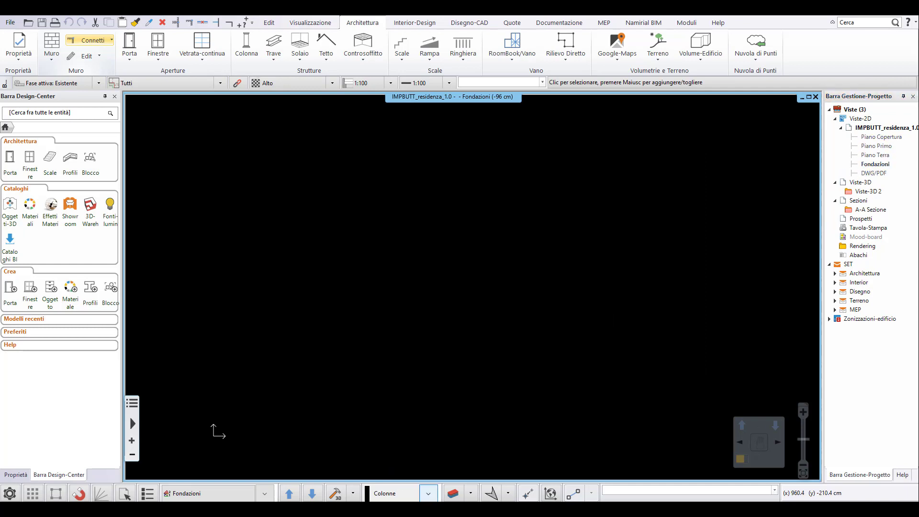
# Review the layers and layer groups of the new project in the layer manager and close it.
pyautogui.click(453, 493)
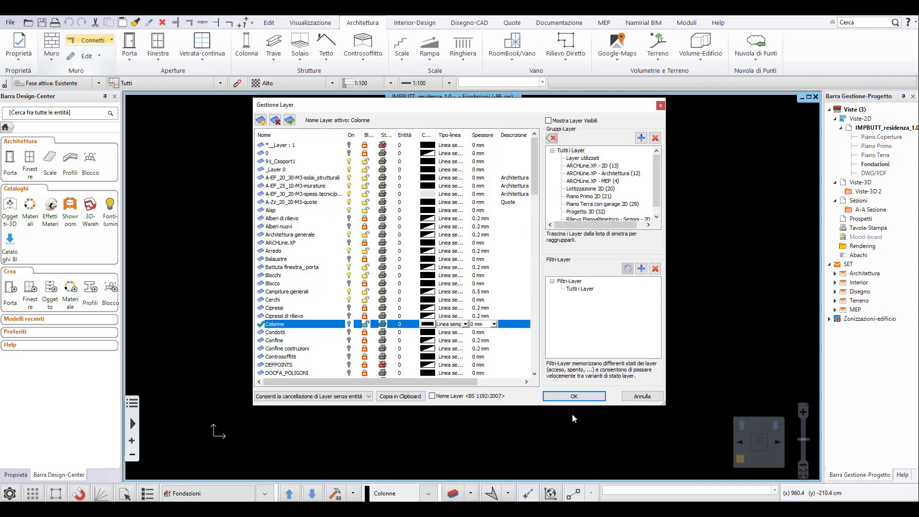
pyautogui.click(574, 396)
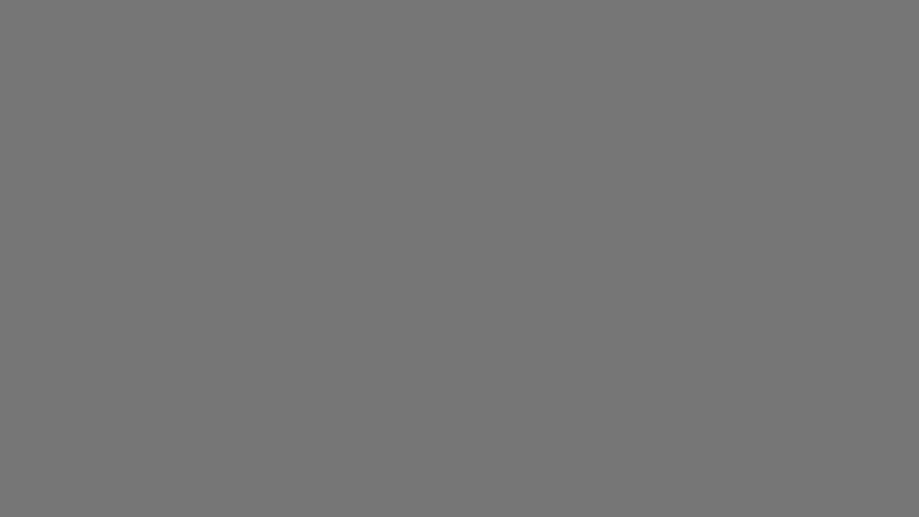